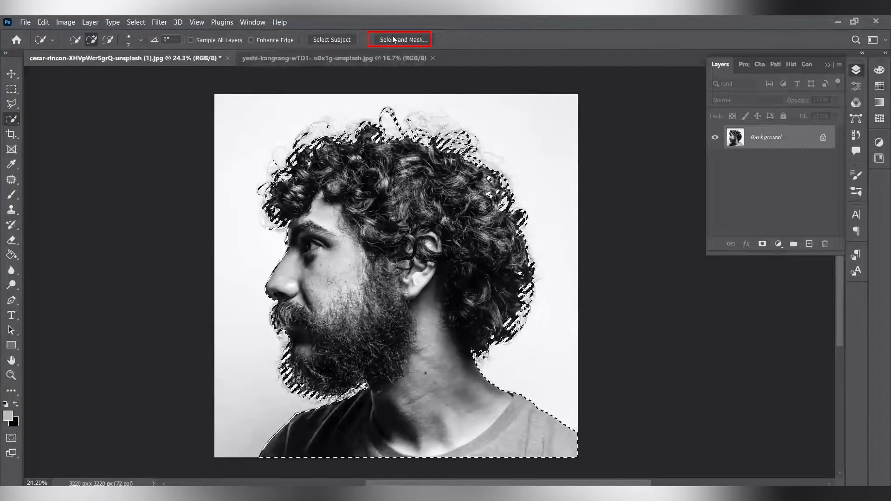
# Refine the selection around the man in Select and Mask with Smart Radius enabled.
pyautogui.click(411, 40)
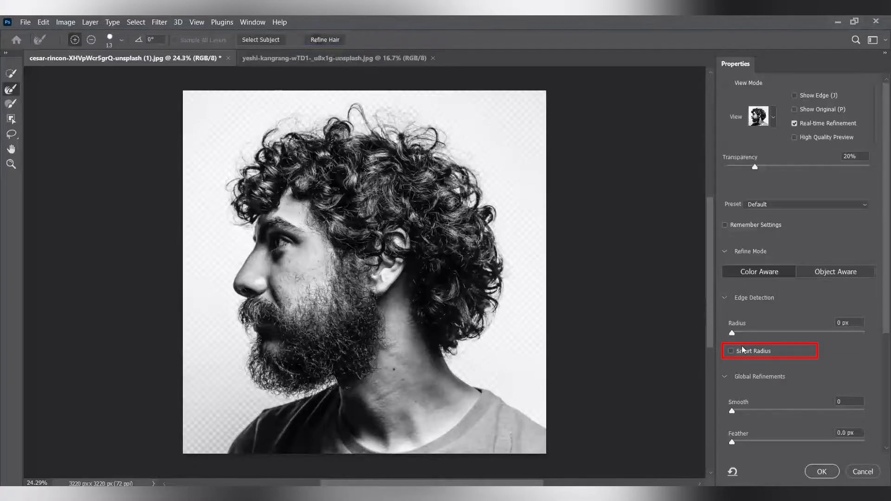
pyautogui.click(728, 351)
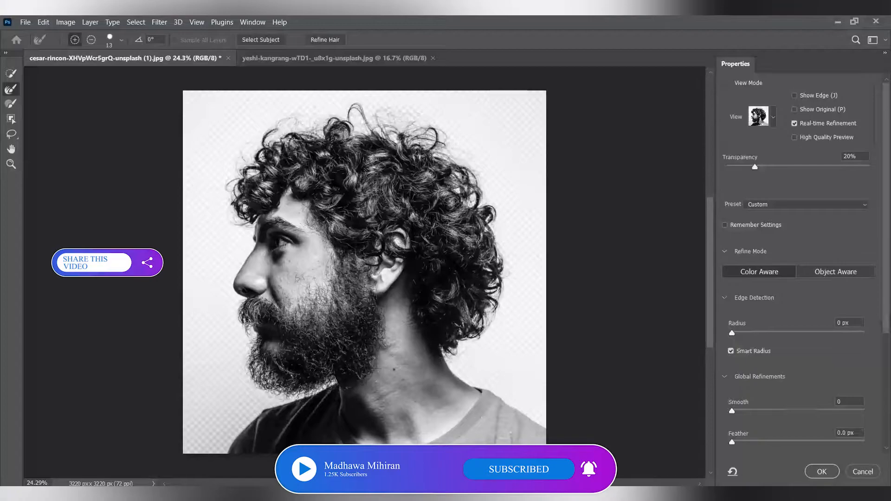
pyautogui.click(821, 471)
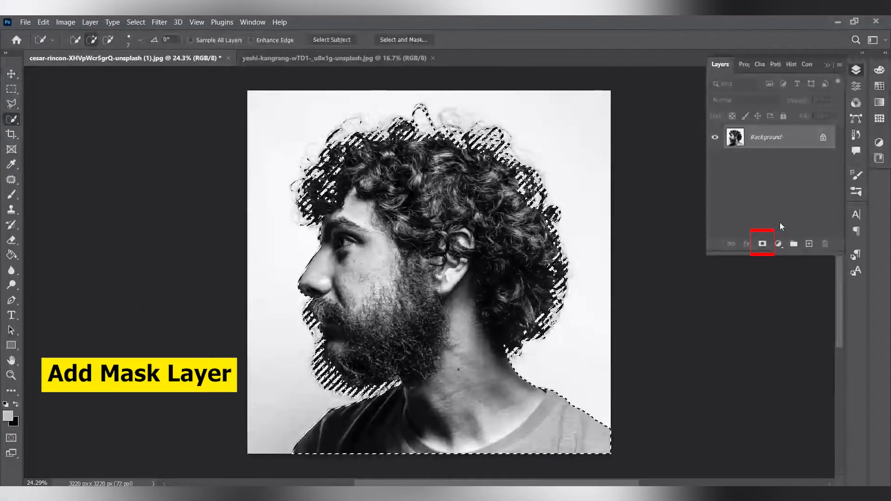
# Copy the selected man onto a new layer and delete the original Background layer.
pyautogui.click(761, 245)
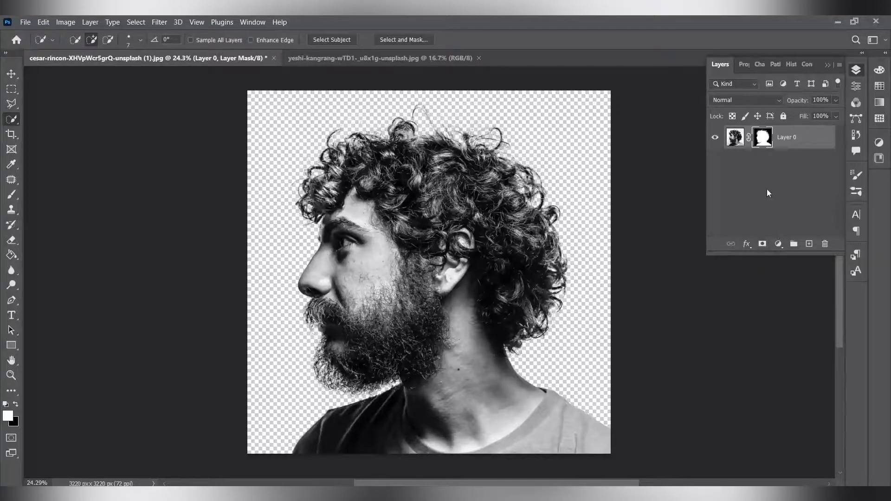
pyautogui.hotkey('ctrl', 'z')
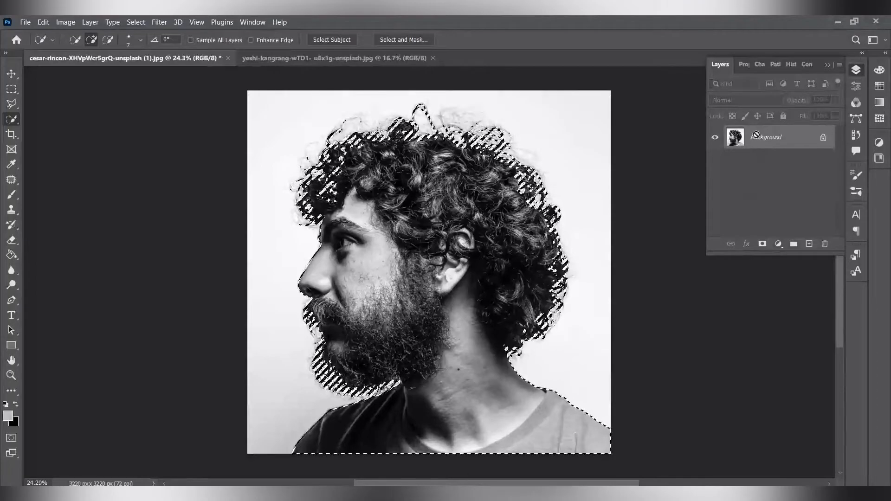
pyautogui.hotkey('ctrl', 'j')
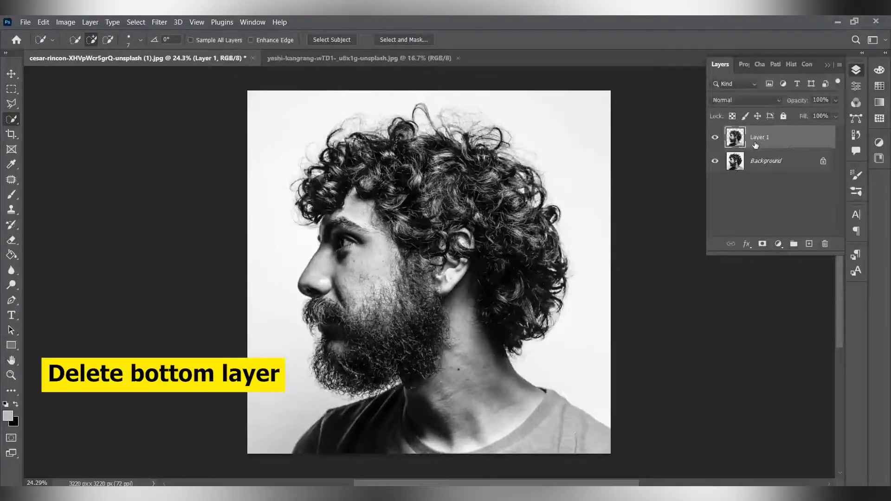
pyautogui.moveTo(778, 169); pyautogui.dragTo(828, 244)
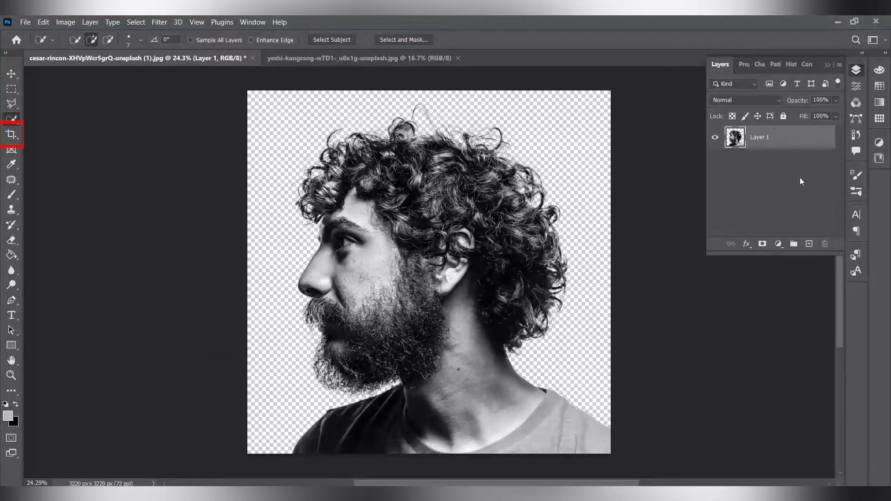
# Extend the canvas on both sides and above the man with the Crop tool to about 5039 × 3737 px.
pyautogui.click(10, 134)
pyautogui.moveTo(245, 271); pyautogui.dragTo(193, 271)
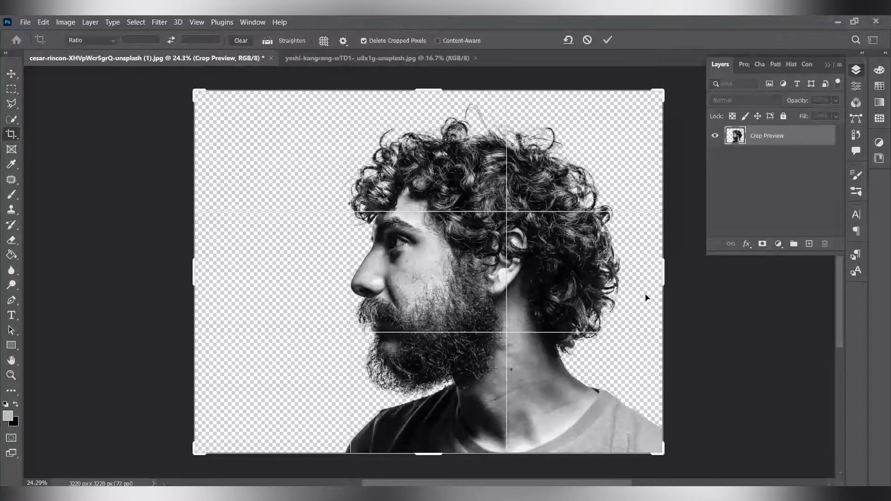
pyautogui.moveTo(662, 272); pyautogui.dragTo(718, 270)
pyautogui.moveTo(435, 88); pyautogui.dragTo(421, 105)
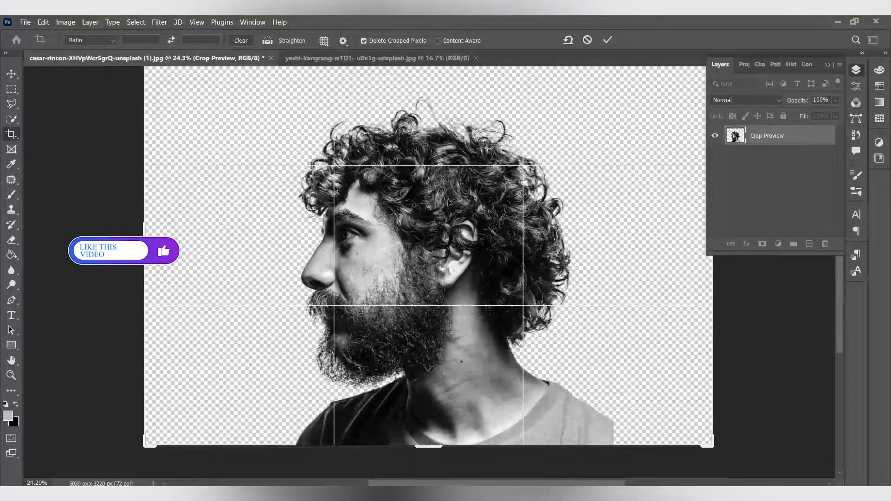
pyautogui.click(607, 40)
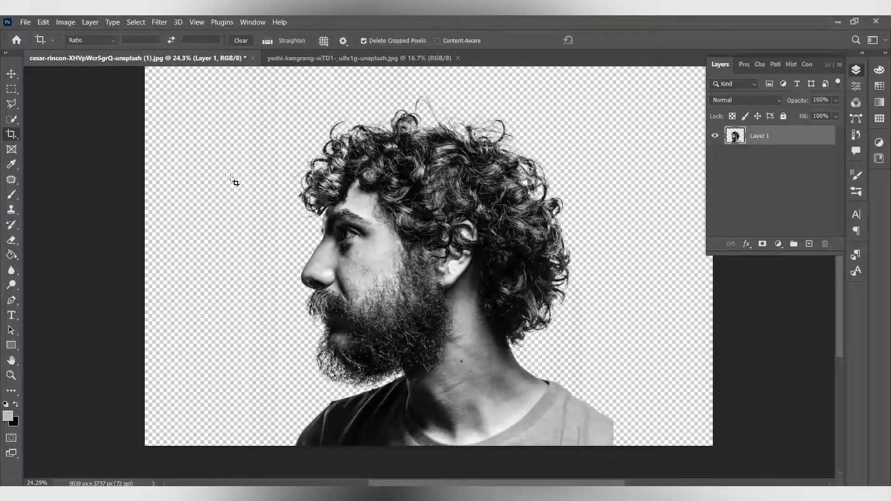
# Add a Solid Color fill layer in white (ffffff).
pyautogui.click(11, 74)
pyautogui.scroll(-2, 381, 198)
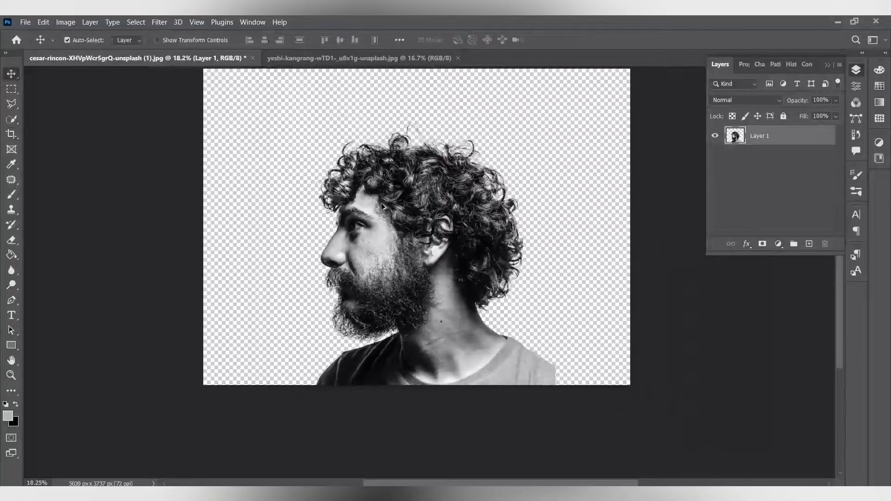
pyautogui.moveTo(452, 295); pyautogui.dragTo(456, 311)
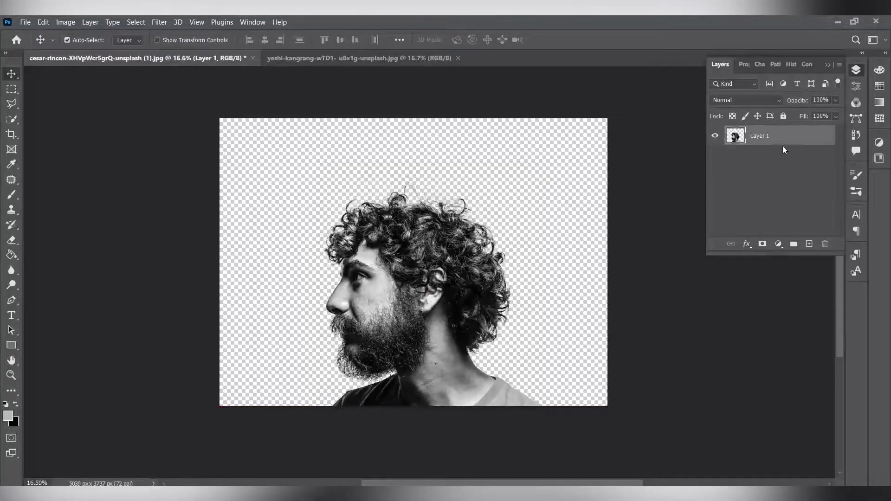
pyautogui.click(783, 149)
pyautogui.click(778, 243)
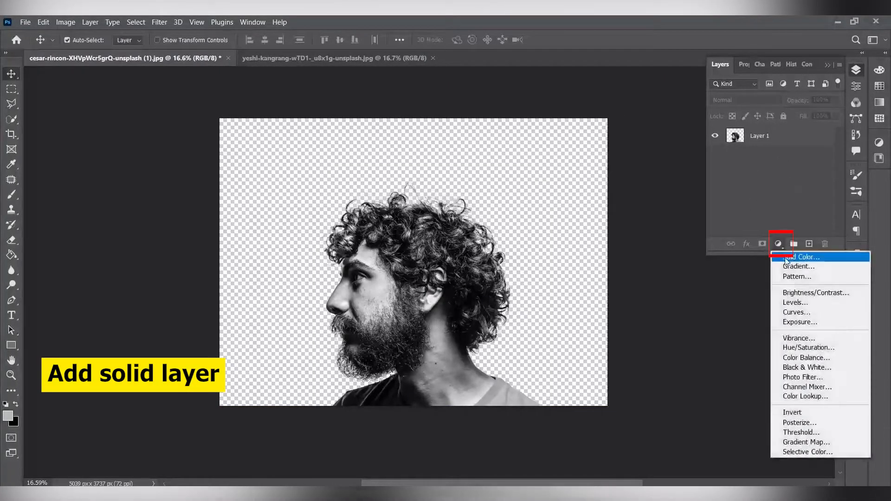
pyautogui.click(788, 258)
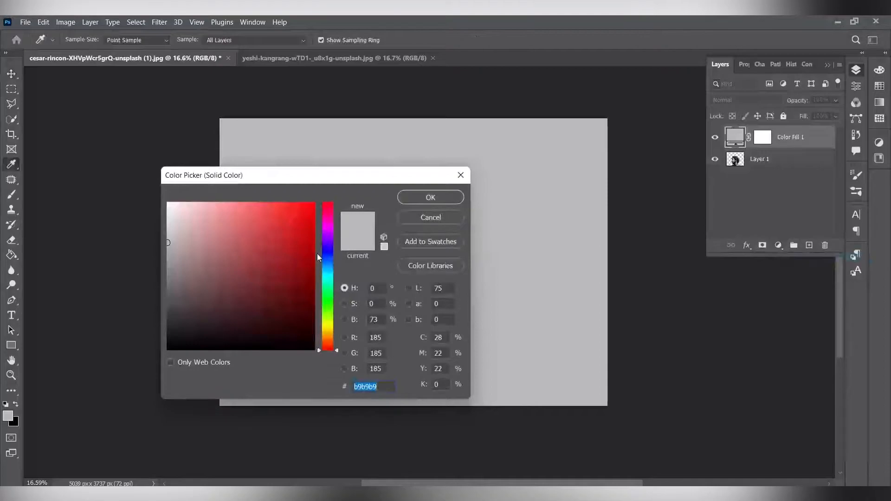
pyautogui.moveTo(168, 232); pyautogui.dragTo(152, 186)
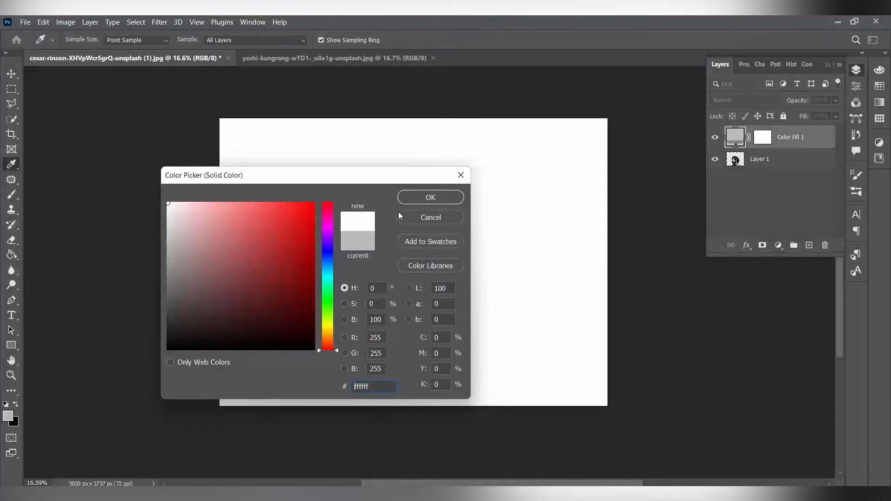
pyautogui.click(431, 197)
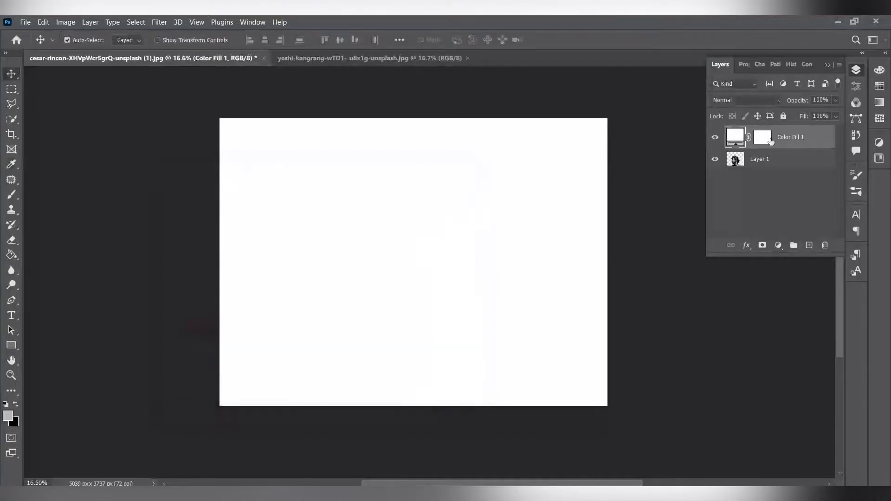
# Move the white fill layer beneath the cut-out man's layer and rename it bg.
pyautogui.doubleClick(786, 140)
pyautogui.moveTo(761, 138); pyautogui.dragTo(770, 173)
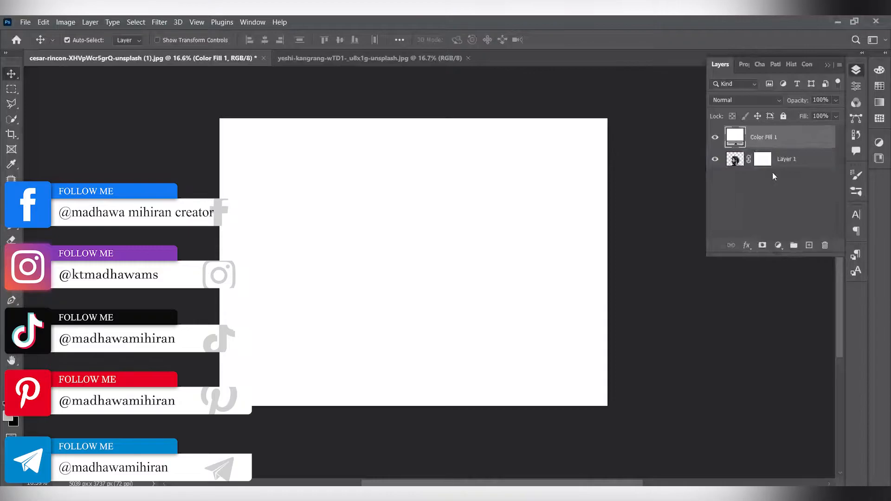
pyautogui.moveTo(765, 160); pyautogui.dragTo(804, 173)
pyautogui.click(785, 187)
pyautogui.doubleClick(792, 158)
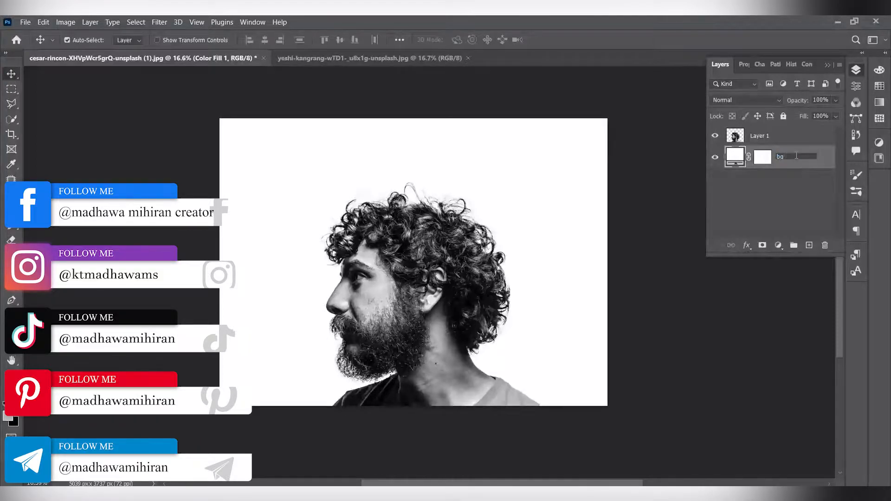
pyautogui.click(744, 145)
# Rename the cut-out portrait's layer as man.
pyautogui.doubleClick(760, 135)
pyautogui.write('ma')
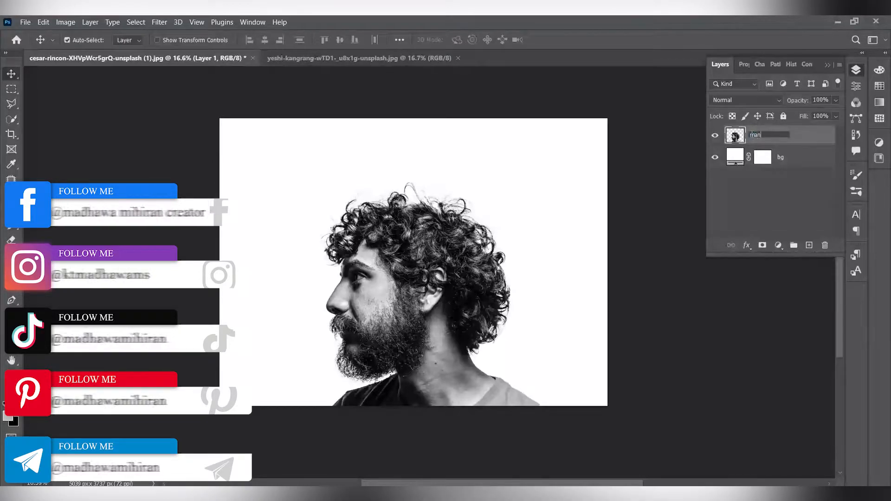
pyautogui.write('n')
pyautogui.press('Return')
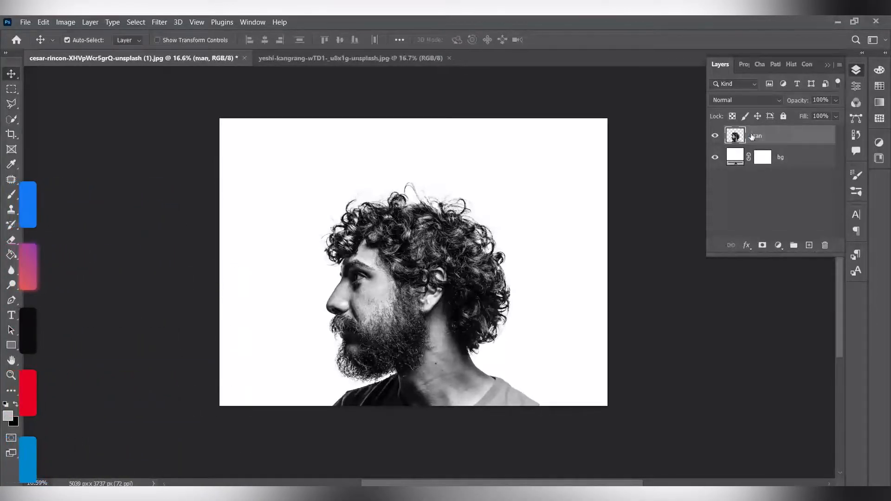
pyautogui.click(745, 177)
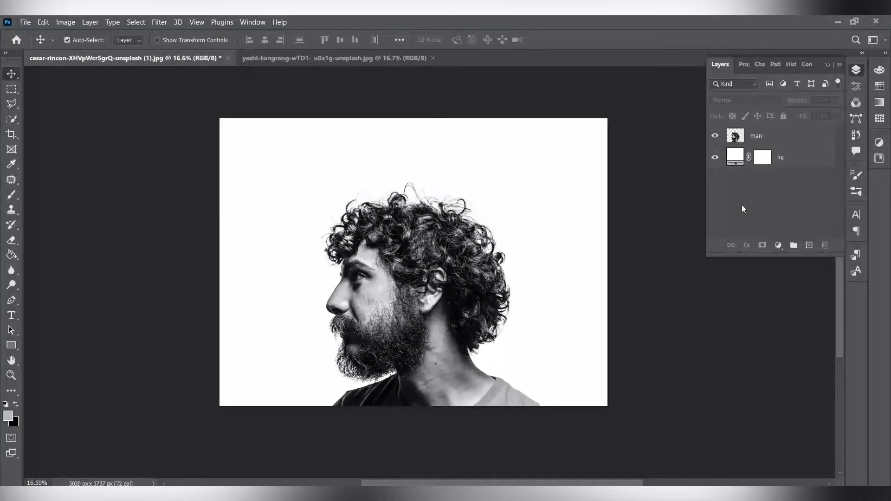
# Copy the entire city photo from the other open document and paste it into the portrait document.
pyautogui.click(346, 57)
pyautogui.hotkey('ctrl', 'a')
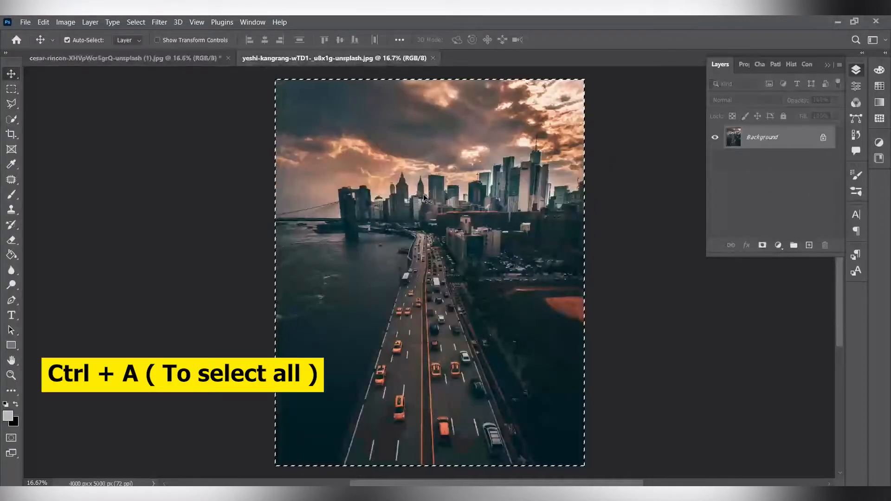
pyautogui.hotkey('ctrl', 'c')
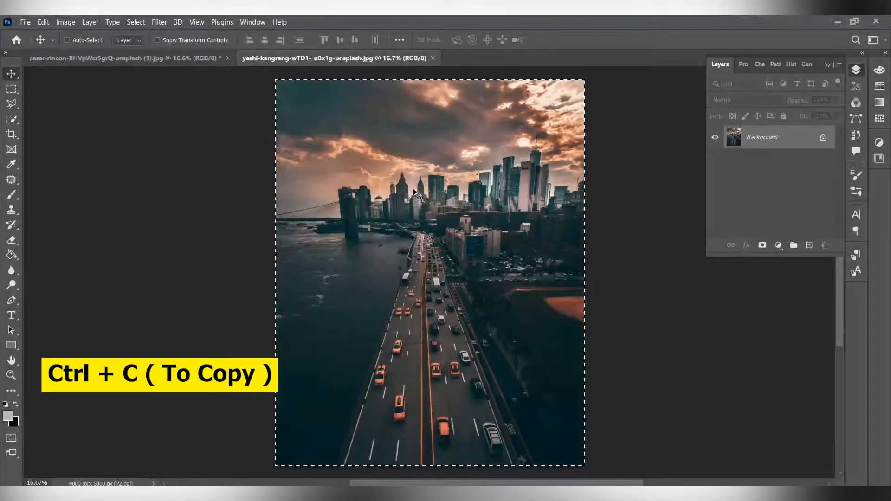
pyautogui.click(190, 61)
pyautogui.hotkey('ctrl', 'v')
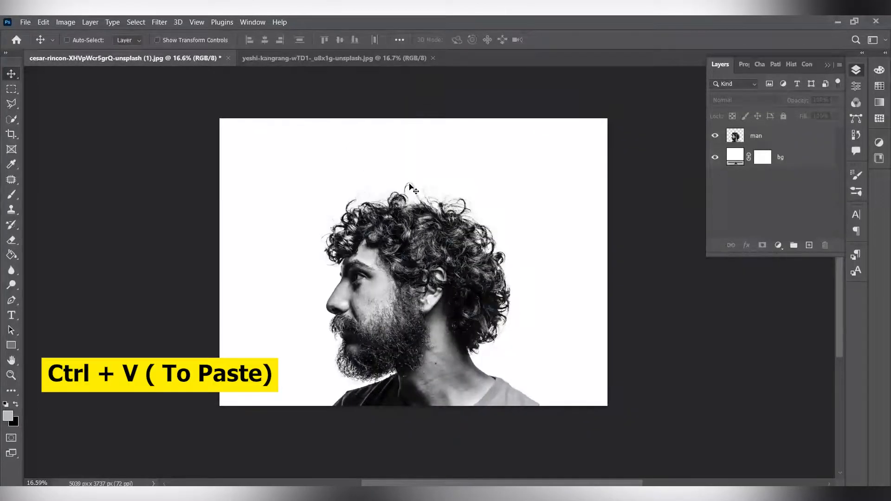
pyautogui.press('ctrl')
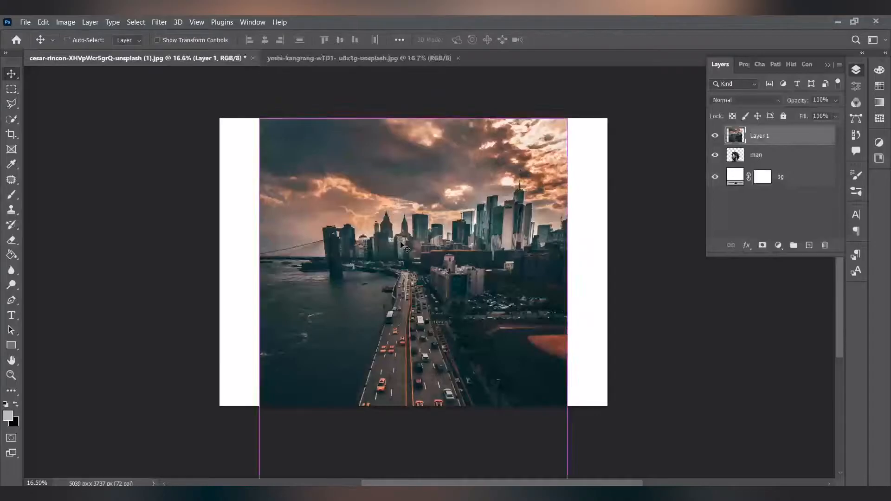
# Scale the pasted city photo to about 78% and place it over the man, aligned with the canvas's upper edge.
pyautogui.hotkey('ctrl', 't')
pyautogui.moveTo(260, 119); pyautogui.dragTo(336, 213)
pyautogui.moveTo(467, 308); pyautogui.dragTo(439, 211)
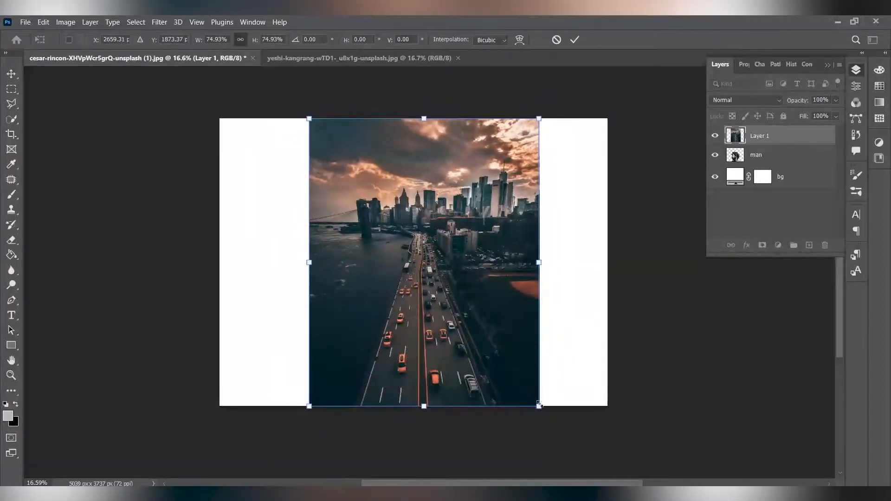
pyautogui.moveTo(539, 406); pyautogui.dragTo(548, 418)
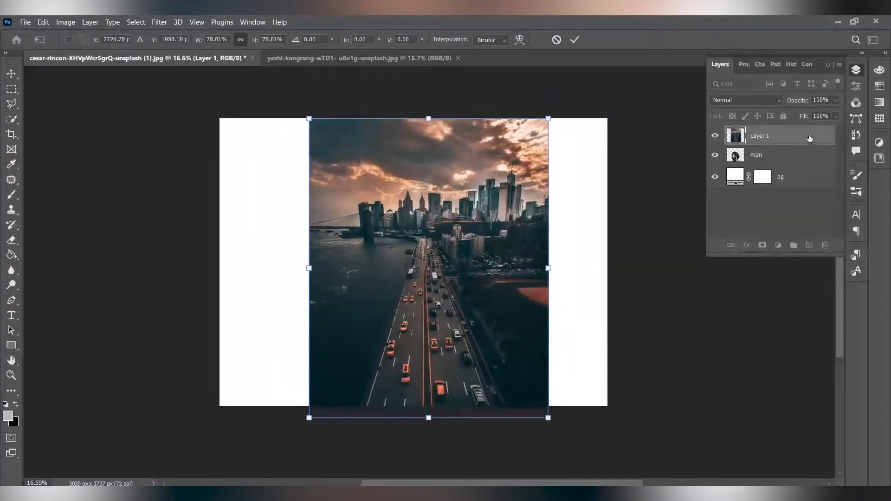
# Apply the transform and rename the city photo's layer as city.
pyautogui.doubleClick(768, 136)
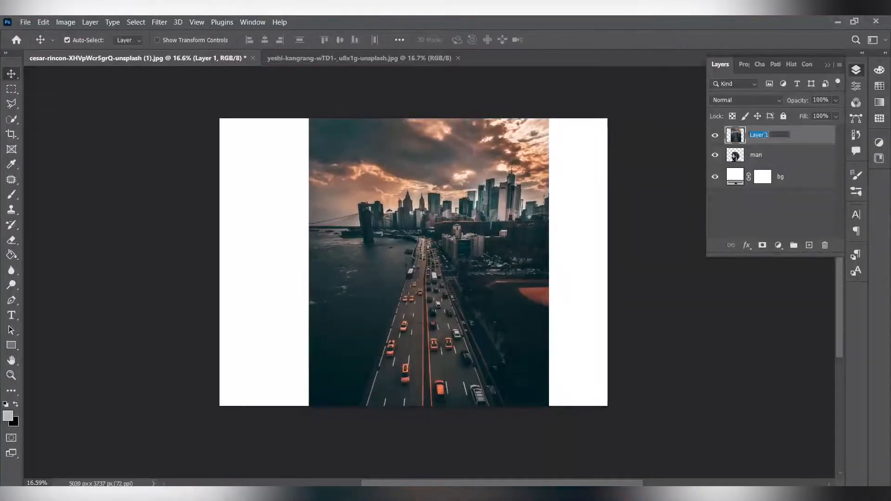
pyautogui.write('city')
pyautogui.press('Return')
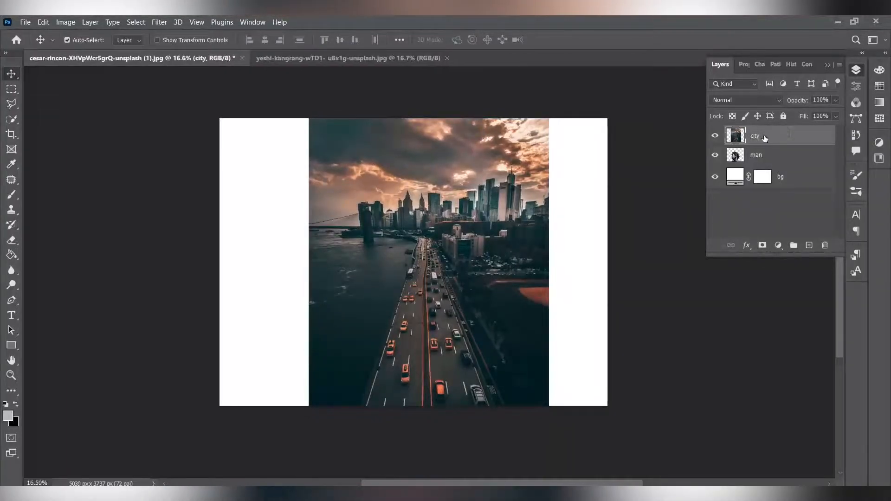
# Lower the city layer's opacity to 48%.
pyautogui.click(836, 100)
pyautogui.click(805, 113)
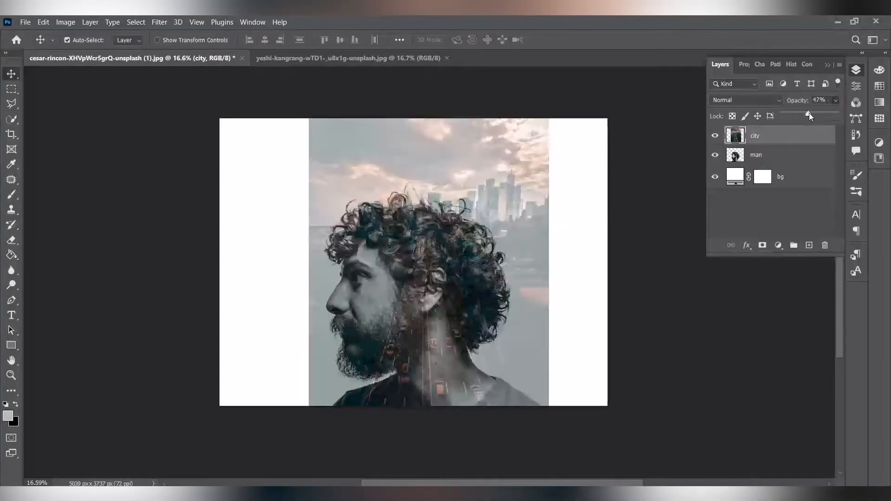
pyautogui.moveTo(808, 113); pyautogui.dragTo(809, 113)
# Move the city photo down and enlarge it so its skyline crosses the man's face and it covers his whole profile.
pyautogui.moveTo(426, 280); pyautogui.dragTo(427, 358)
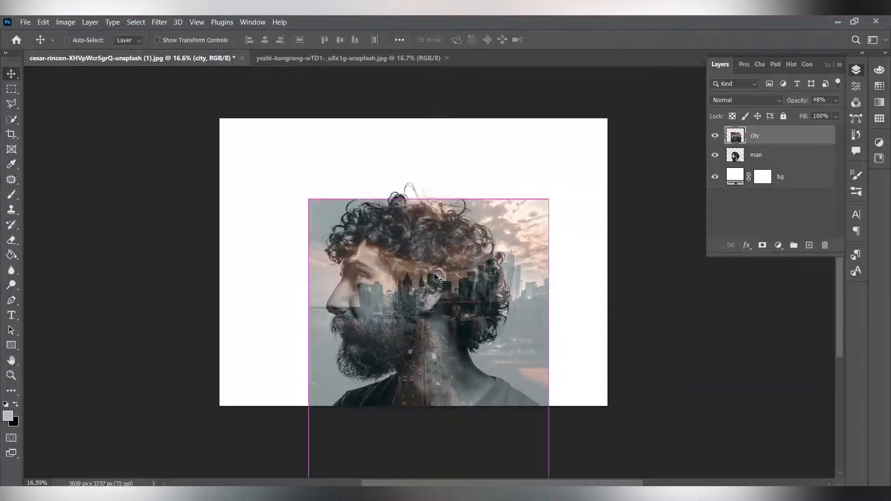
pyautogui.hotkey('ctrl', 't')
pyautogui.moveTo(310, 197); pyautogui.dragTo(269, 145)
pyautogui.moveTo(423, 271); pyautogui.dragTo(436, 311)
pyautogui.click(577, 39)
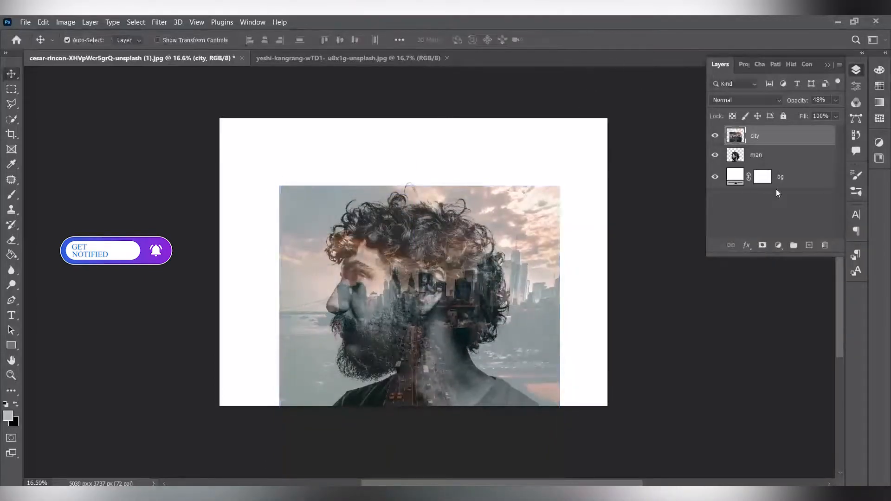
# Set the city layer's opacity back to 100% and deselect the layer.
pyautogui.click(837, 100)
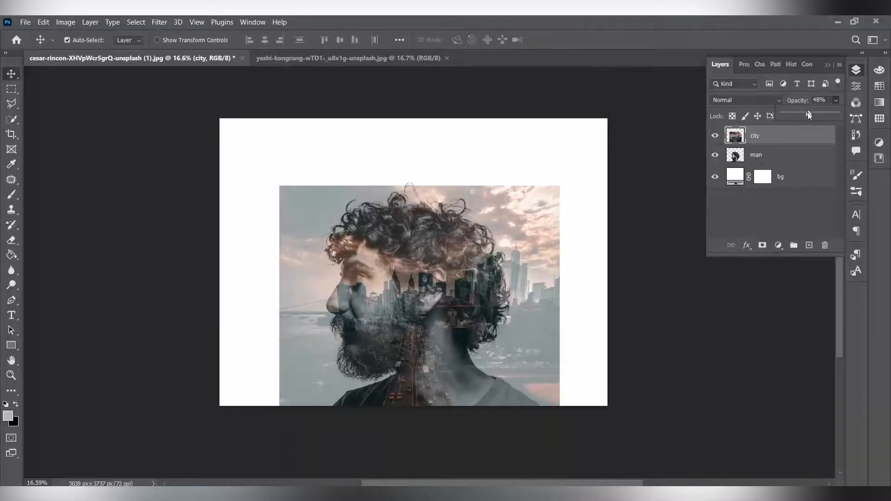
pyautogui.moveTo(808, 113); pyautogui.dragTo(837, 115)
pyautogui.click(722, 239)
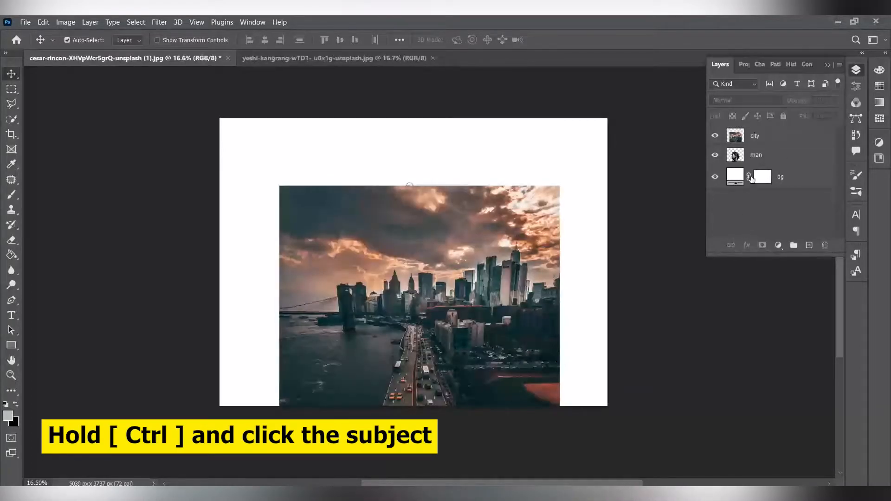
# Load the man layer's outline as a selection and use it to add a layer mask to the city layer.
pyautogui.keyDown('ctrl'); pyautogui.click(735, 157); pyautogui.keyUp('ctrl')
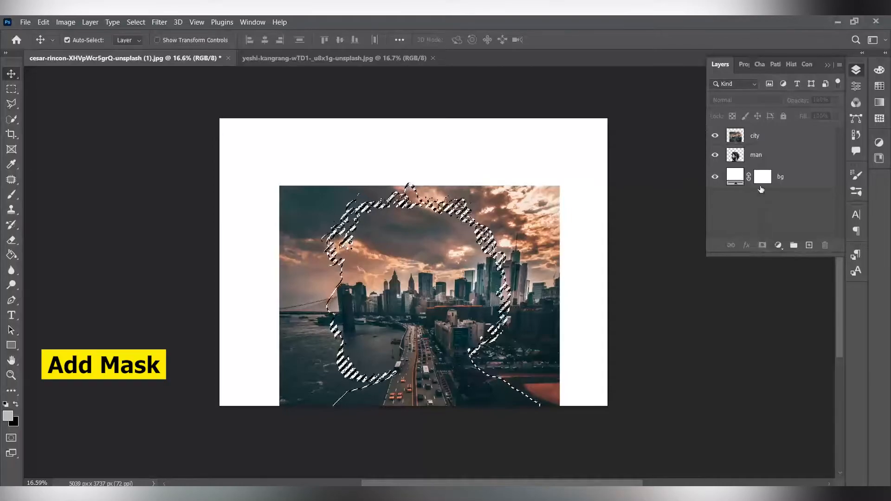
pyautogui.click(766, 135)
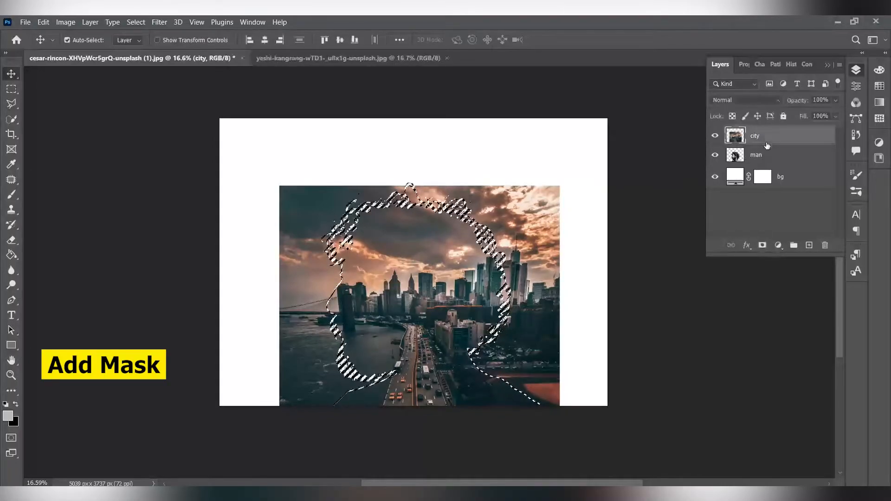
pyautogui.click(762, 246)
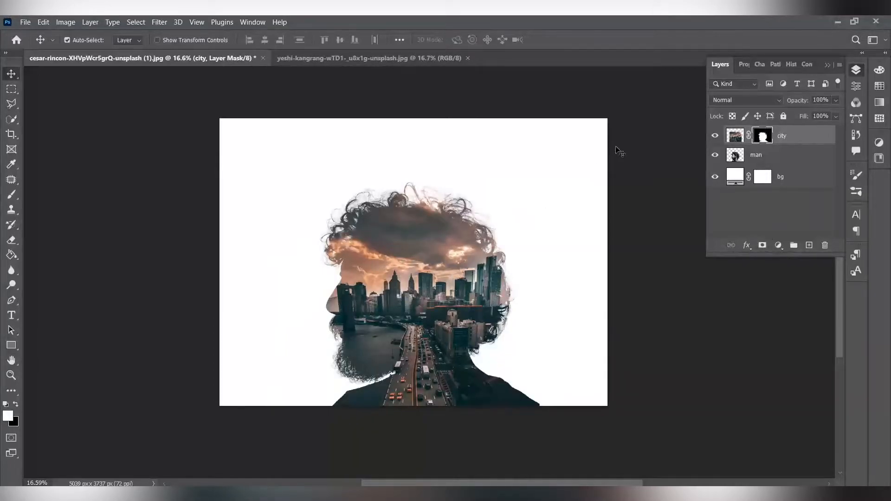
# Duplicate the man layer above the city layer and set the copy's blending mode to Lighten.
pyautogui.click(758, 159)
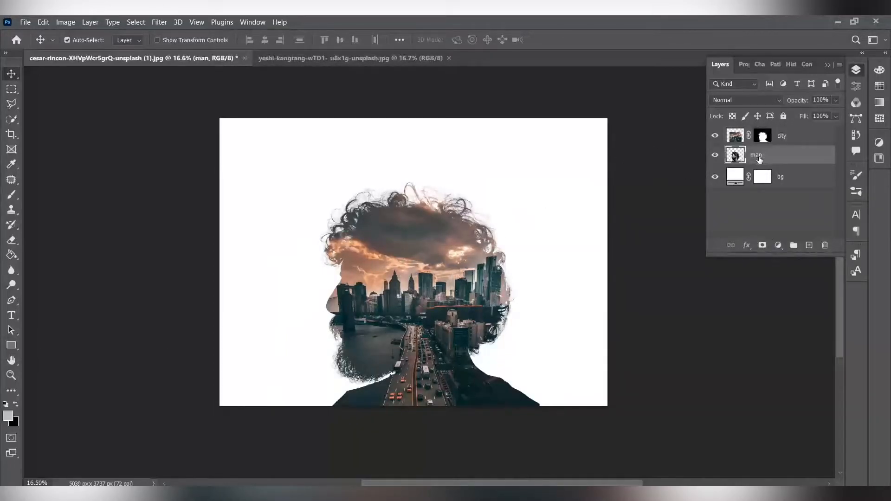
pyautogui.moveTo(758, 159); pyautogui.dragTo(756, 130)
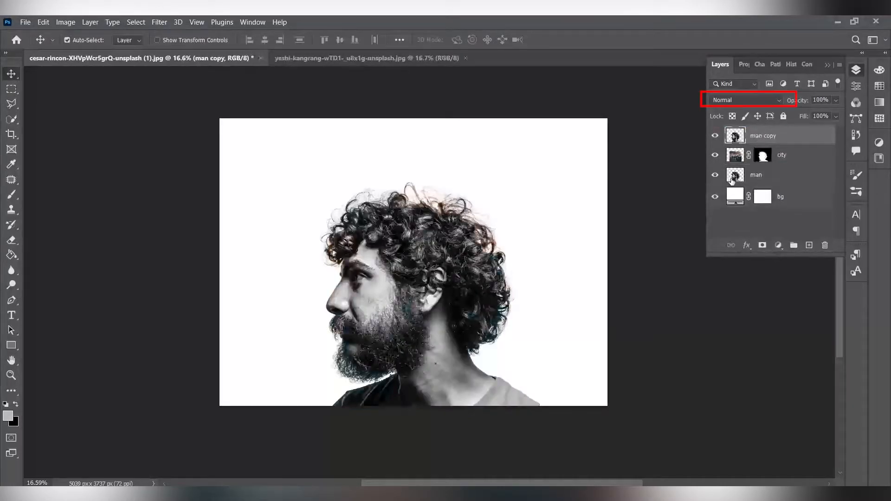
pyautogui.click(744, 100)
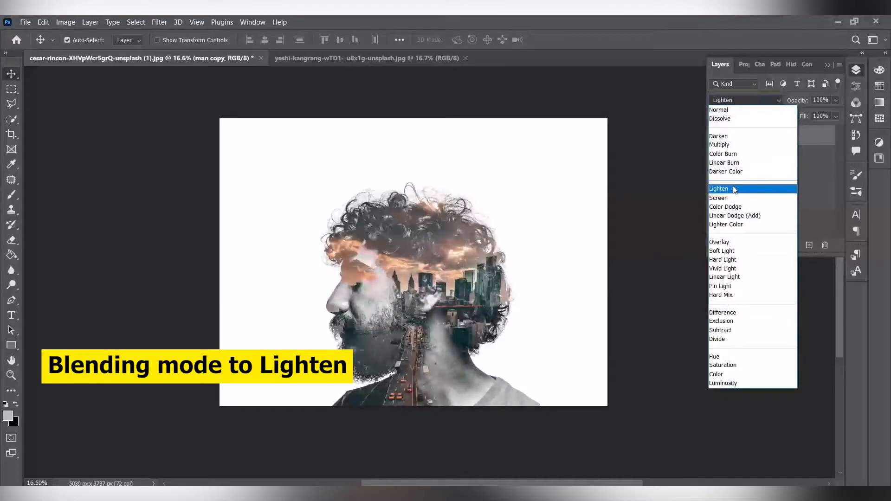
pyautogui.click(727, 190)
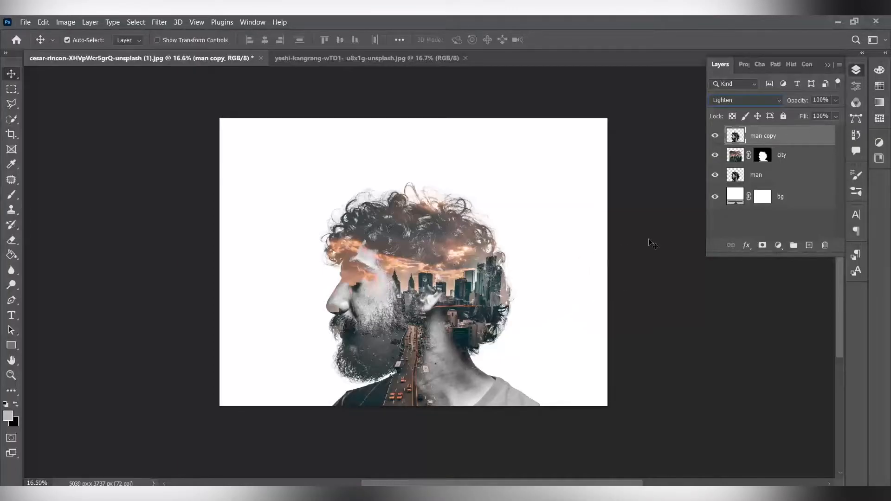
# Lower the man copy layer's opacity to 42% and add a layer mask to it.
pyautogui.click(835, 100)
pyautogui.moveTo(838, 112); pyautogui.dragTo(805, 113)
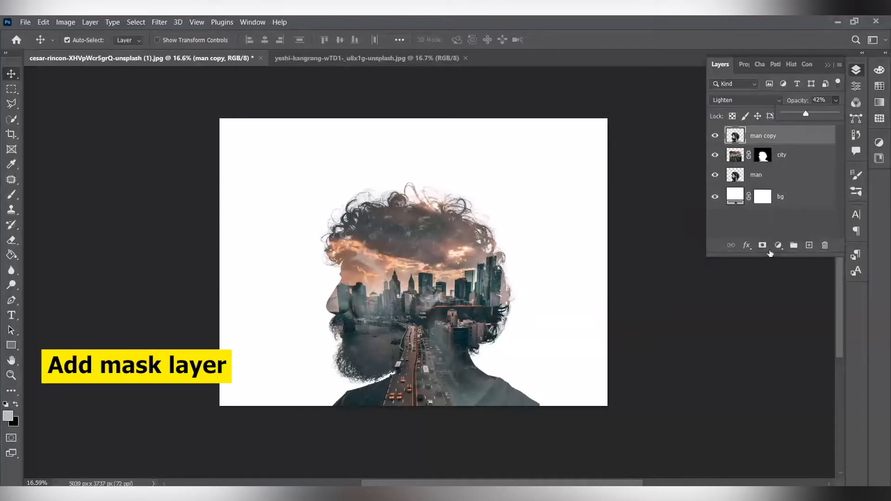
pyautogui.click(762, 246)
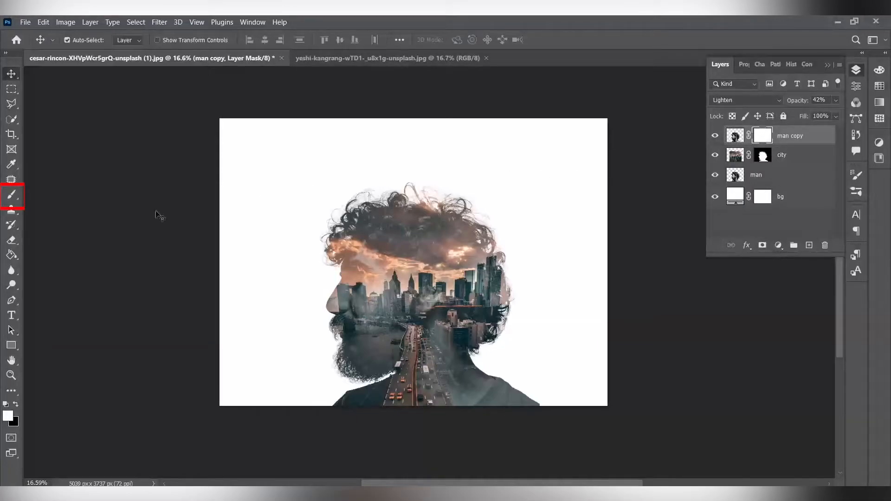
# Paint black at 40% brush opacity on the man copy's mask over the sky, skyline and buildings to clear the city there.
pyautogui.click(10, 192)
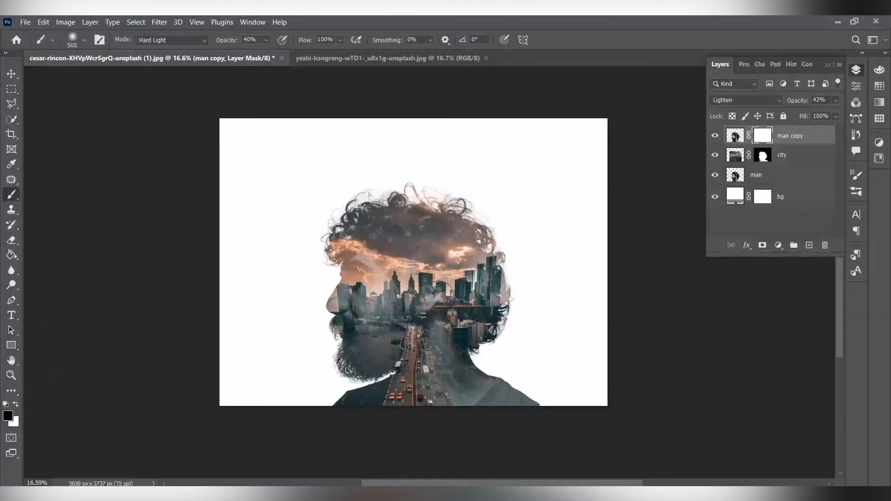
pyautogui.scroll(3, 439, 288)
pyautogui.moveTo(432, 320)
pyautogui.mouseDown()
pyautogui.moveTo(449, 317)
pyautogui.moveTo(420, 325)
pyautogui.moveTo(427, 315)
pyautogui.moveTo(424, 327)
pyautogui.moveTo(398, 308)
pyautogui.moveTo(341, 236)
pyautogui.moveTo(322, 231)
pyautogui.moveTo(363, 280)
pyautogui.moveTo(394, 276)
pyautogui.moveTo(388, 212)
pyautogui.moveTo(362, 163)
pyautogui.moveTo(372, 188)
pyautogui.moveTo(330, 190)
pyautogui.moveTo(452, 193)
pyautogui.moveTo(306, 200)
pyautogui.moveTo(338, 179)
pyautogui.moveTo(438, 185)
pyautogui.moveTo(312, 198)
pyautogui.moveTo(354, 168)
pyautogui.moveTo(456, 180)
pyautogui.moveTo(282, 195)
pyautogui.moveTo(320, 149)
pyautogui.moveTo(408, 149)
pyautogui.moveTo(484, 190)
pyautogui.moveTo(512, 226)
pyautogui.moveTo(529, 324)
pyautogui.moveTo(489, 394)
pyautogui.moveTo(530, 365)
pyautogui.moveTo(553, 326)
pyautogui.moveTo(531, 340)
pyautogui.moveTo(538, 299)
pyautogui.moveTo(519, 244)
pyautogui.moveTo(447, 162)
pyautogui.moveTo(343, 160)
pyautogui.moveTo(276, 201)
pyautogui.moveTo(273, 232)
pyautogui.moveTo(308, 265)
pyautogui.moveTo(361, 292)
pyautogui.moveTo(391, 271)
pyautogui.moveTo(448, 277)
pyautogui.moveTo(444, 341)
pyautogui.moveTo(473, 416)
pyautogui.moveTo(473, 394)
pyautogui.mouseUp()
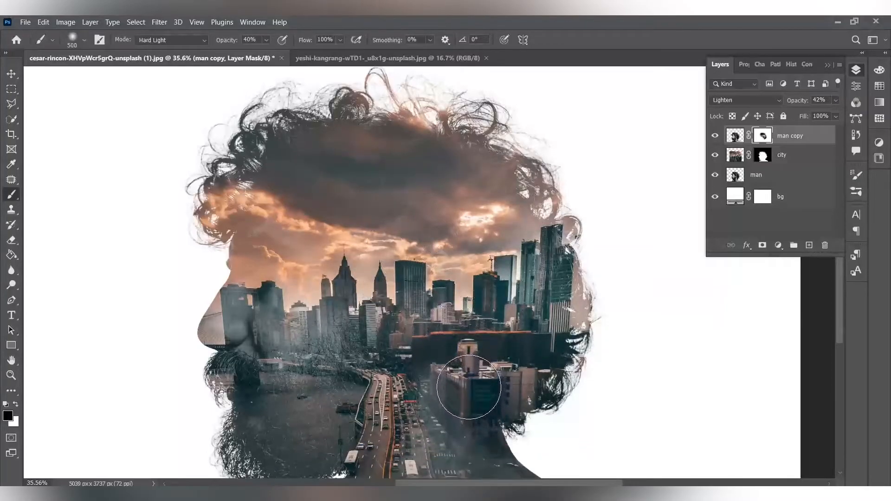
pyautogui.moveTo(422, 211)
pyautogui.mouseDown()
pyautogui.moveTo(429, 220)
pyautogui.moveTo(427, 205)
pyautogui.moveTo(438, 211)
pyautogui.mouseUp()
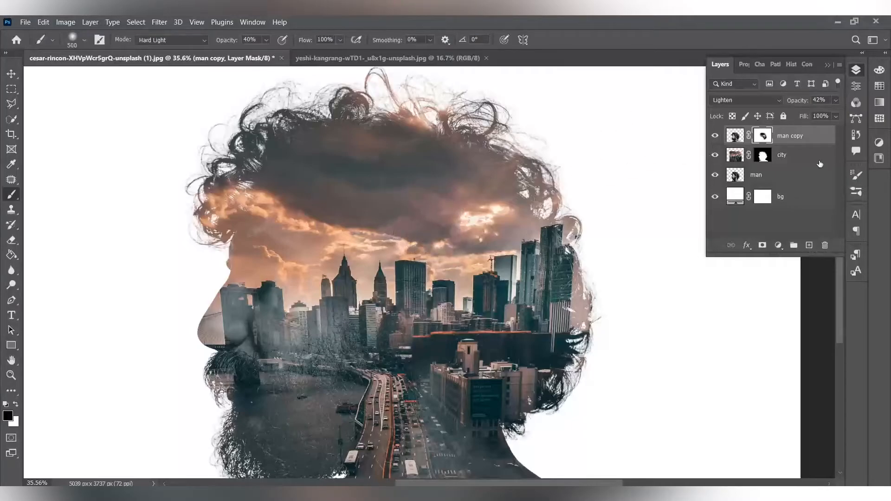
# Paint black at 40% brush opacity on the city layer's mask to reveal the man's eye, nose, cheek and beard.
pyautogui.click(762, 156)
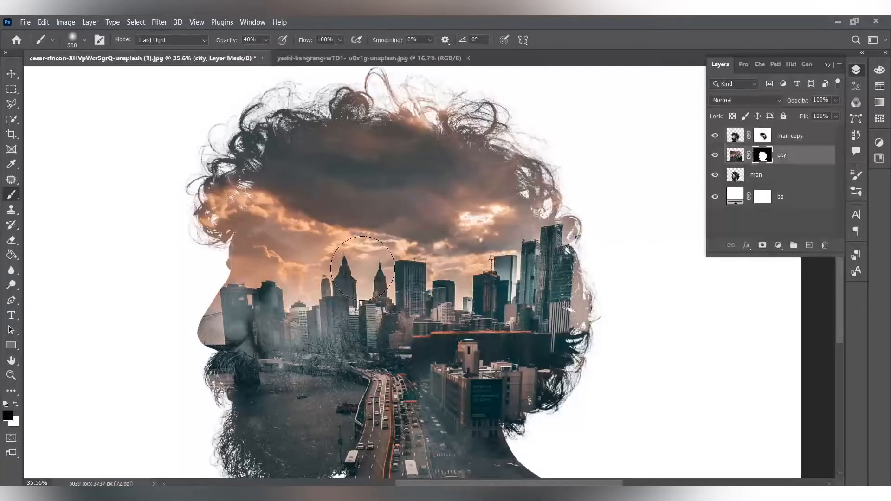
pyautogui.scroll(-3, 304, 254)
pyautogui.moveTo(241, 259)
pyautogui.mouseDown()
pyautogui.moveTo(224, 250)
pyautogui.moveTo(245, 188)
pyautogui.moveTo(273, 185)
pyautogui.moveTo(273, 248)
pyautogui.moveTo(256, 266)
pyautogui.moveTo(286, 267)
pyautogui.moveTo(284, 303)
pyautogui.moveTo(263, 313)
pyautogui.moveTo(237, 300)
pyautogui.moveTo(232, 262)
pyautogui.moveTo(215, 266)
pyautogui.moveTo(216, 228)
pyautogui.moveTo(217, 285)
pyautogui.moveTo(249, 337)
pyautogui.moveTo(242, 363)
pyautogui.moveTo(270, 384)
pyautogui.moveTo(293, 384)
pyautogui.moveTo(316, 358)
pyautogui.moveTo(304, 317)
pyautogui.moveTo(283, 294)
pyautogui.moveTo(311, 355)
pyautogui.moveTo(313, 379)
pyautogui.moveTo(292, 389)
pyautogui.moveTo(333, 358)
pyautogui.mouseUp()
pyautogui.moveTo(171, 279)
pyautogui.mouseDown()
pyautogui.moveTo(283, 260)
pyautogui.moveTo(294, 218)
pyautogui.moveTo(272, 179)
pyautogui.moveTo(292, 190)
pyautogui.moveTo(283, 153)
pyautogui.moveTo(265, 185)
pyautogui.mouseUp()
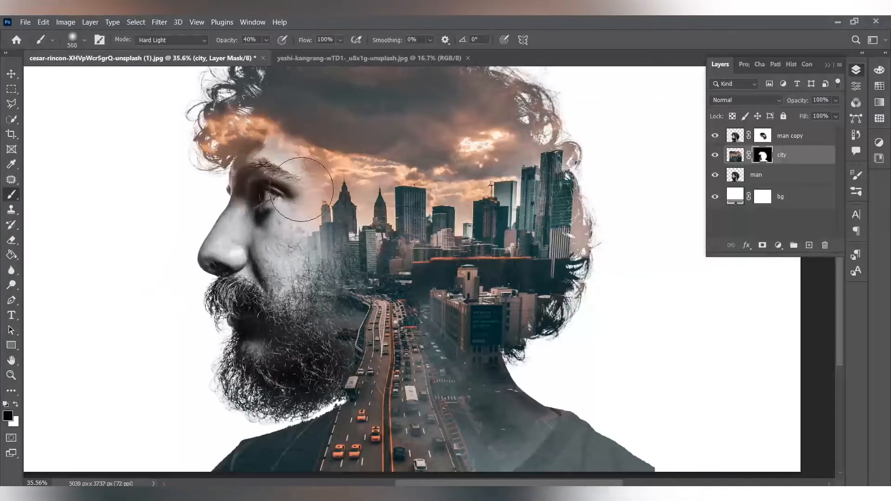
pyautogui.scroll(-3, 370, 253)
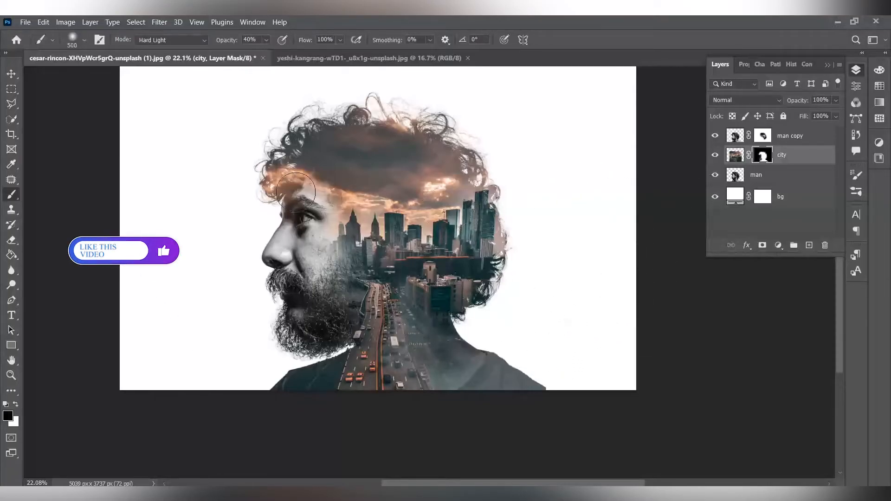
pyautogui.click(12, 75)
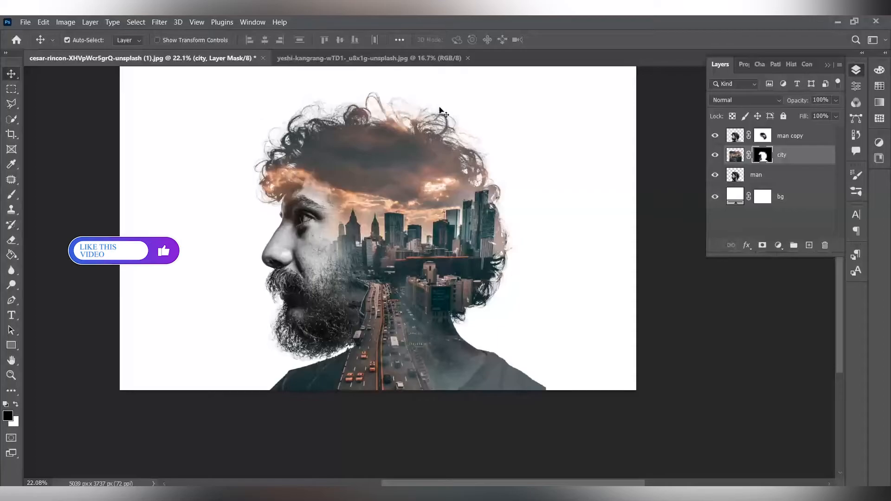
# Duplicate the city layer and delete the copy's layer mask without applying it.
pyautogui.click(796, 157)
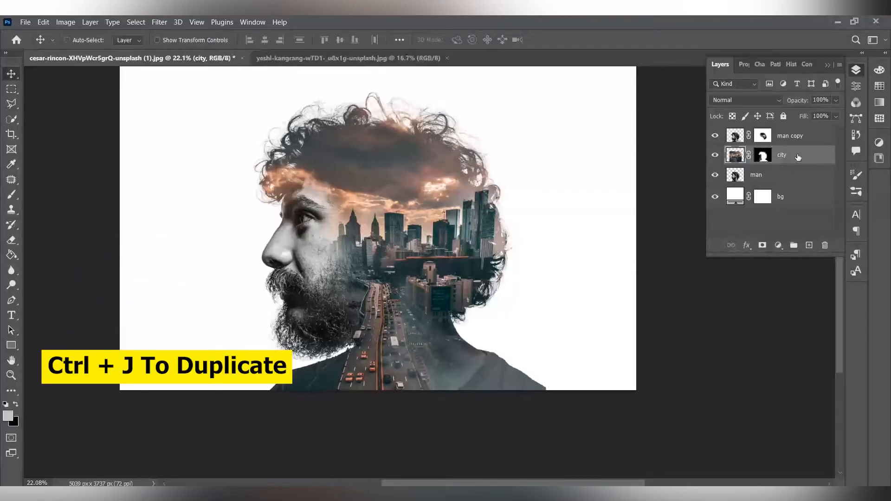
pyautogui.hotkey('ctrl', 'j')
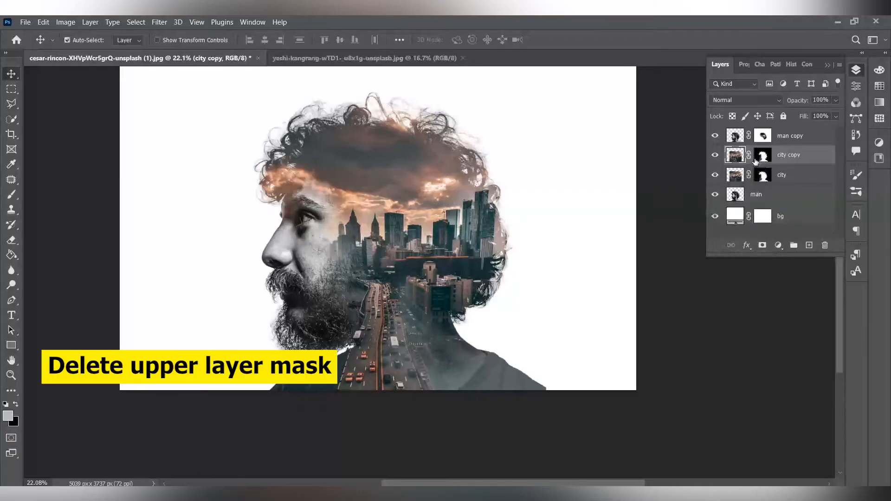
pyautogui.click(763, 156)
pyautogui.moveTo(766, 160); pyautogui.dragTo(826, 246)
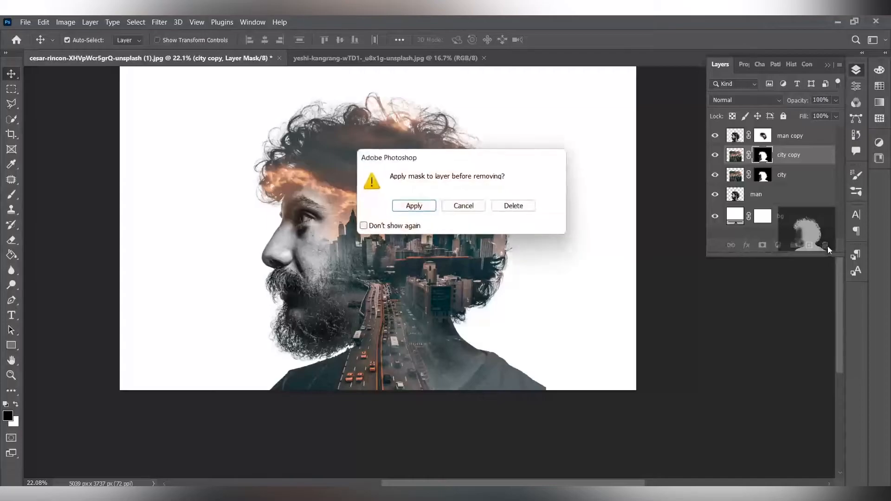
pyautogui.click(514, 206)
# Set the city copy layer's blending mode to Lighten and add a black layer mask that hides it.
pyautogui.click(761, 100)
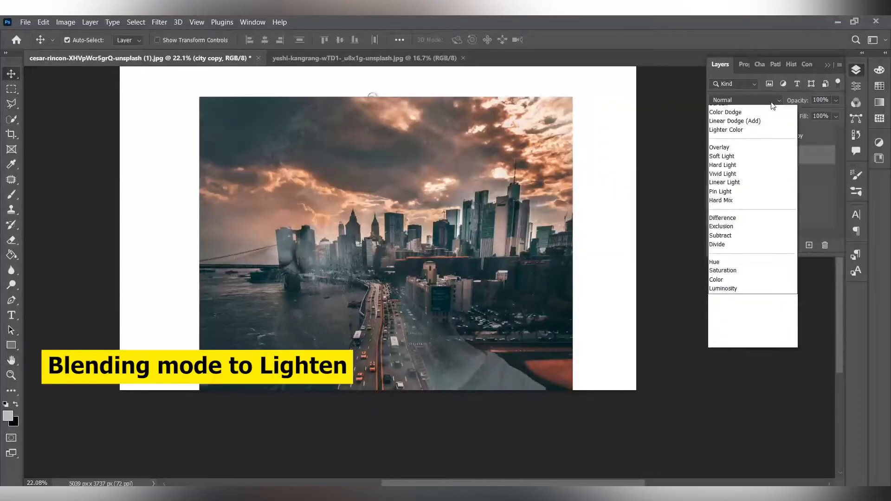
pyautogui.click(748, 191)
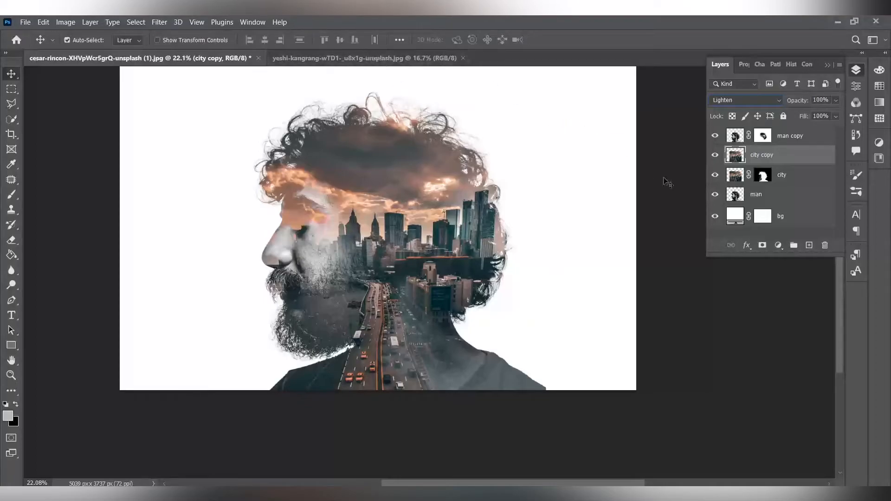
pyautogui.keyDown('alt'); pyautogui.click(763, 246); pyautogui.keyUp('alt')
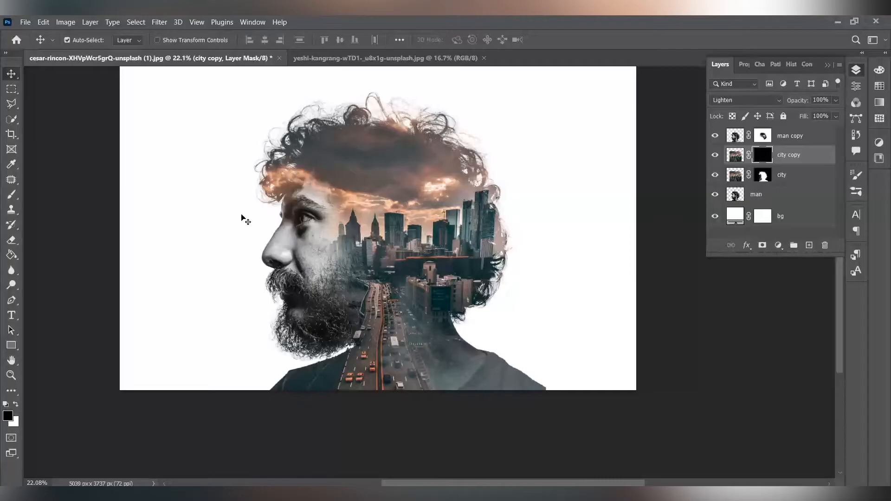
# Paint white at 40% brush opacity on the city copy's mask over the sky, clouds and buildings inside the head.
pyautogui.click(12, 195)
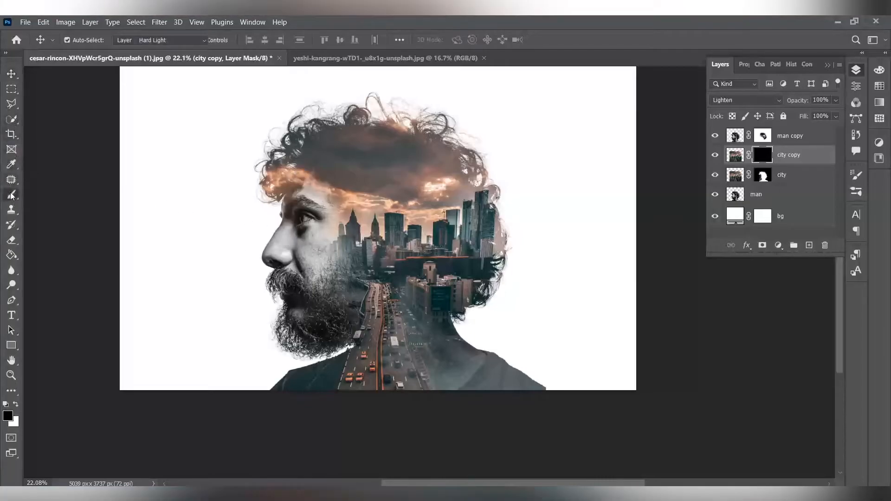
pyautogui.moveTo(338, 141)
pyautogui.mouseDown()
pyautogui.moveTo(322, 118)
pyautogui.moveTo(299, 115)
pyautogui.moveTo(348, 118)
pyautogui.moveTo(298, 132)
pyautogui.moveTo(372, 131)
pyautogui.moveTo(345, 121)
pyautogui.moveTo(444, 128)
pyautogui.mouseUp()
pyautogui.moveTo(364, 164)
pyautogui.mouseDown()
pyautogui.moveTo(397, 164)
pyautogui.moveTo(391, 145)
pyautogui.moveTo(424, 139)
pyautogui.moveTo(308, 148)
pyautogui.moveTo(292, 160)
pyautogui.moveTo(356, 173)
pyautogui.moveTo(386, 198)
pyautogui.moveTo(448, 203)
pyautogui.moveTo(429, 123)
pyautogui.moveTo(486, 174)
pyautogui.moveTo(475, 166)
pyautogui.moveTo(501, 215)
pyautogui.moveTo(482, 248)
pyautogui.moveTo(483, 284)
pyautogui.moveTo(475, 290)
pyautogui.moveTo(481, 260)
pyautogui.moveTo(434, 267)
pyautogui.moveTo(394, 310)
pyautogui.moveTo(349, 246)
pyautogui.moveTo(339, 199)
pyautogui.moveTo(369, 252)
pyautogui.moveTo(393, 264)
pyautogui.moveTo(368, 146)
pyautogui.moveTo(459, 210)
pyautogui.moveTo(471, 206)
pyautogui.moveTo(469, 198)
pyautogui.moveTo(423, 187)
pyautogui.mouseUp()
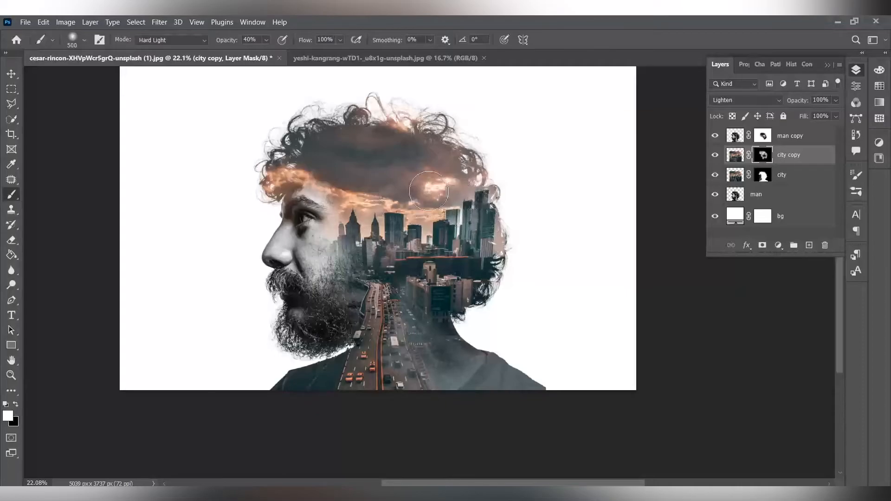
pyautogui.scroll(-2, 424, 185)
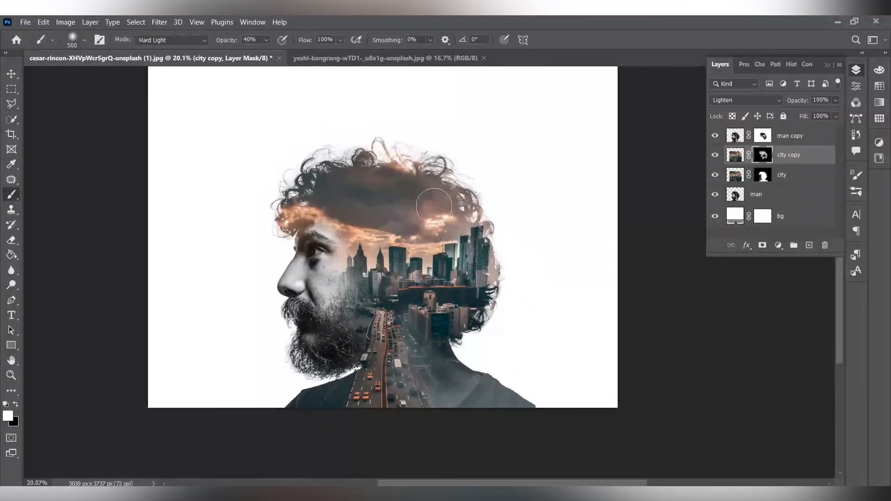
pyautogui.scroll(-2, 456, 223)
pyautogui.scroll(3, 456, 223)
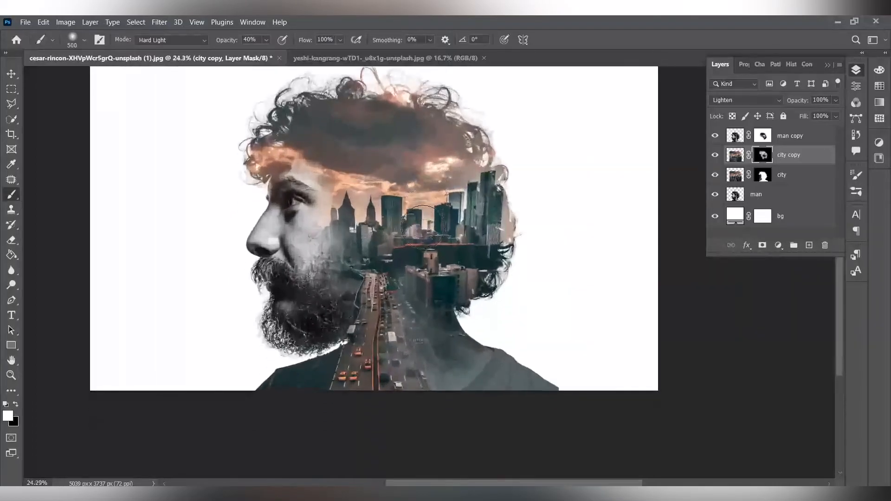
pyautogui.moveTo(402, 280); pyautogui.dragTo(409, 262)
pyautogui.click(13, 75)
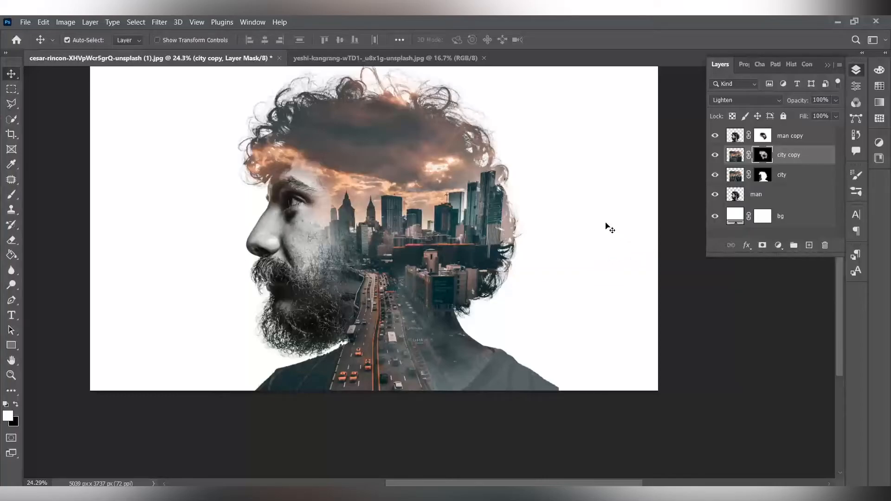
# Add a solid color fill layer in a light dusty pink.
pyautogui.click(778, 245)
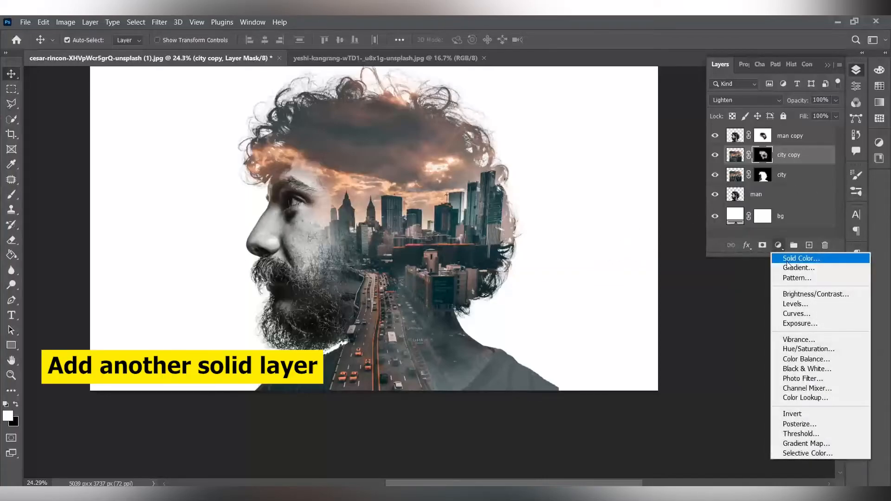
pyautogui.click(787, 259)
pyautogui.click(788, 259)
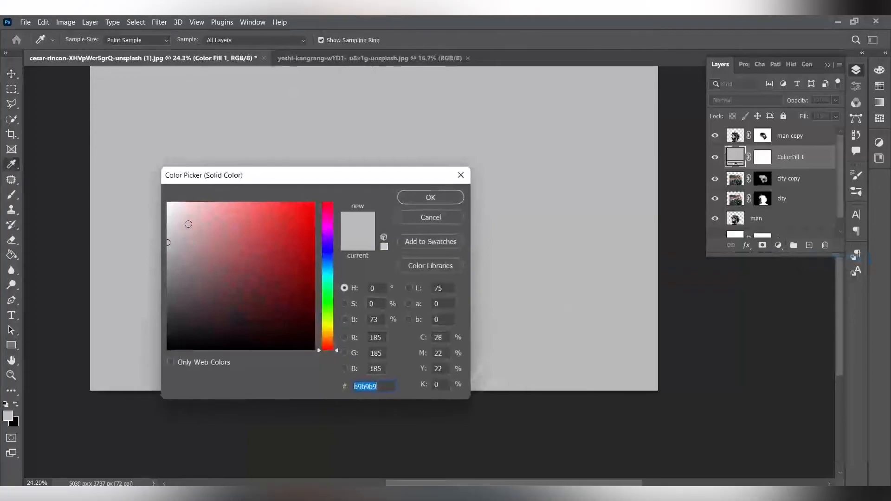
pyautogui.click(426, 200)
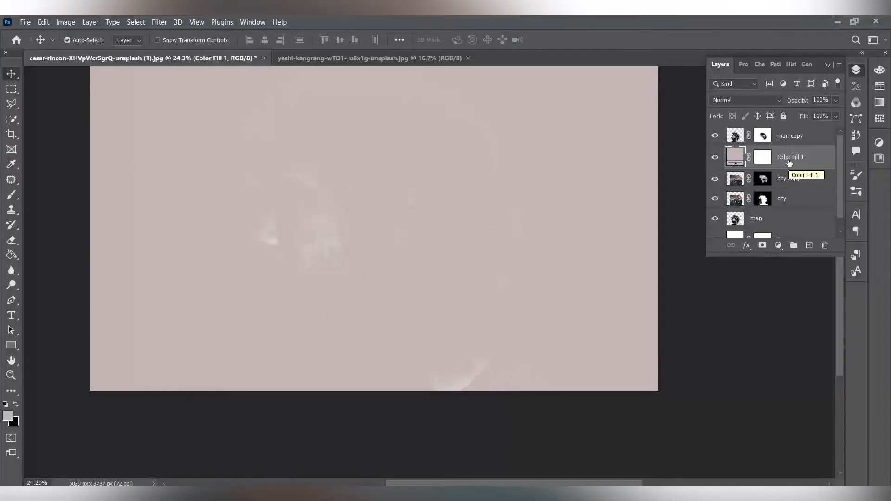
# Place the color fill layer above all other layers and set its blending mode to Multiply.
pyautogui.moveTo(788, 159); pyautogui.dragTo(780, 131)
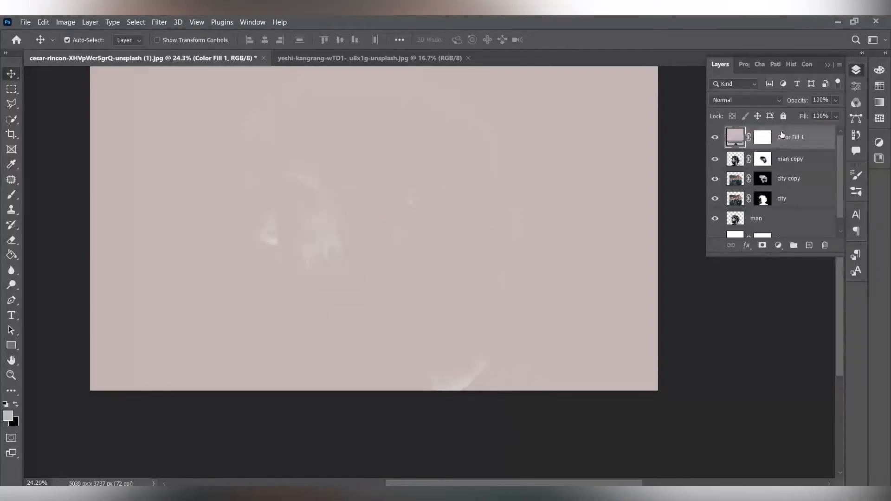
pyautogui.click(778, 99)
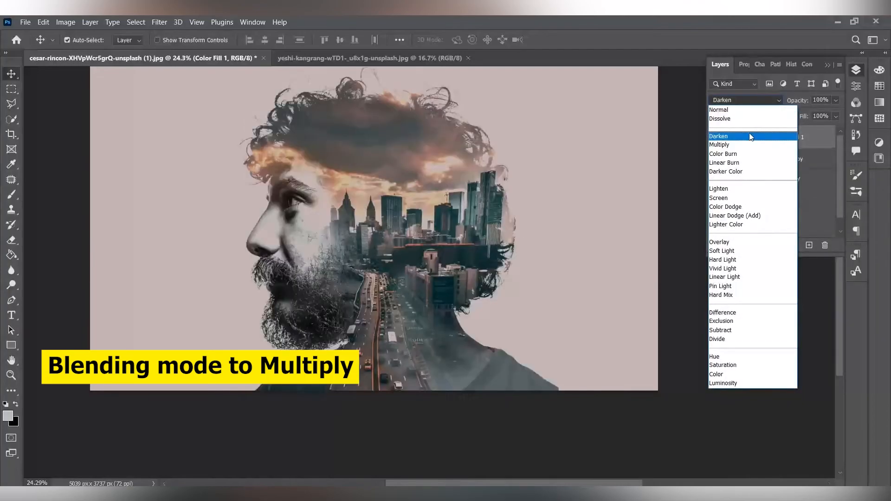
pyautogui.click(752, 145)
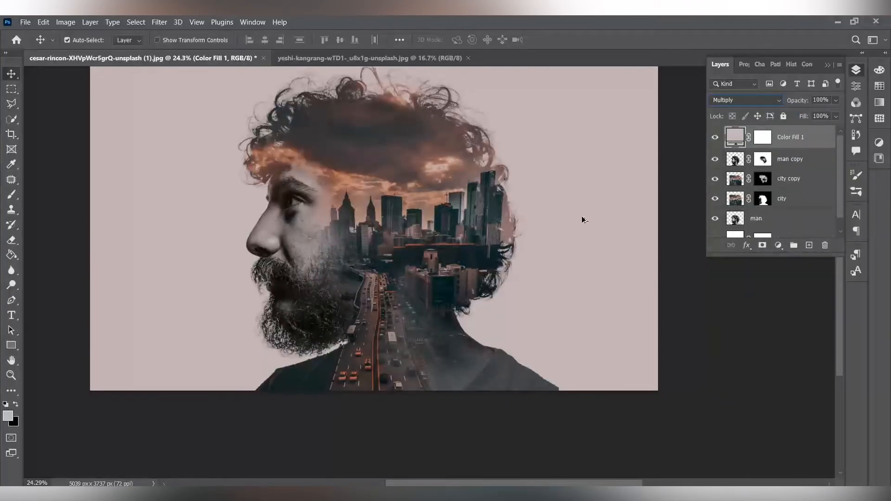
# Select the man copy layer and review the whole composition.
pyautogui.click(790, 158)
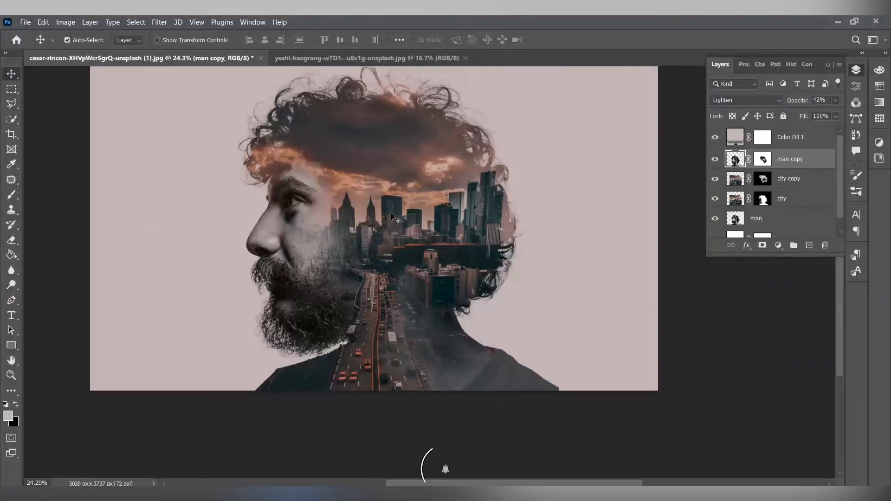
pyautogui.scroll(-5, 404, 195)
pyautogui.scroll(2, 409, 209)
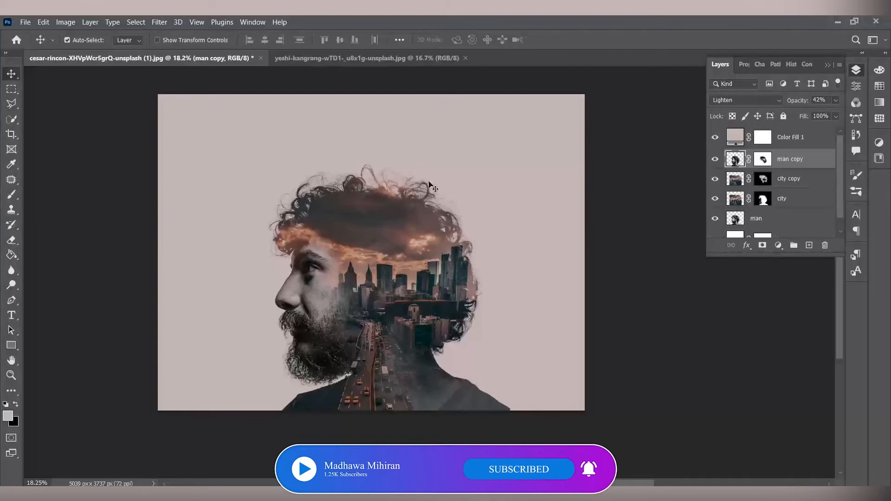
# Lower the opacity of the dusty pink color fill layer to 33%.
pyautogui.click(805, 134)
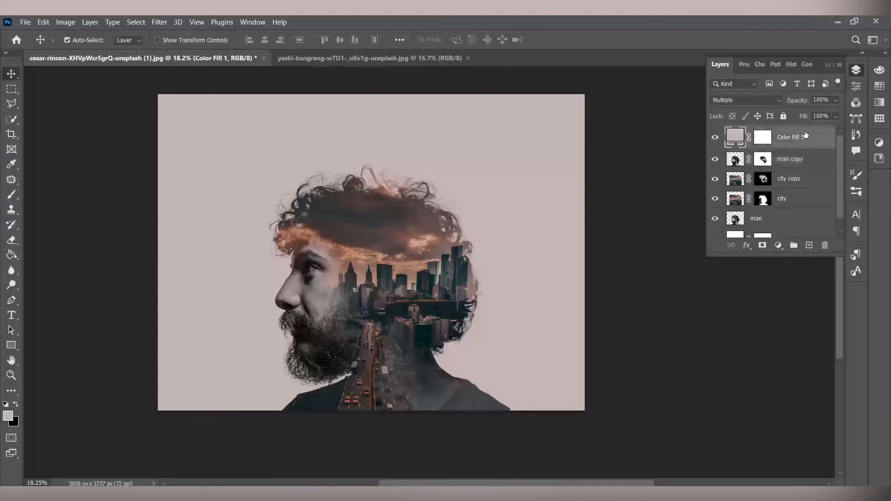
pyautogui.click(834, 100)
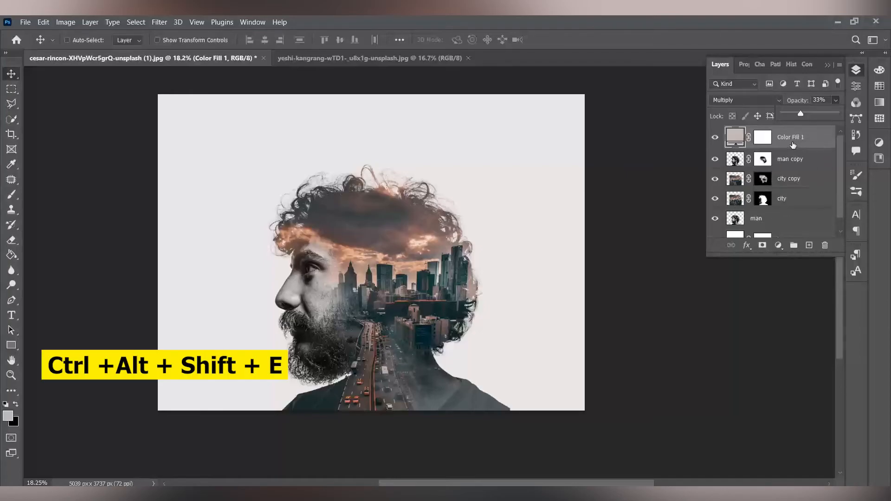
# Stamp all visible layers into a new merged layer at the top of the stack and desaturate it.
pyautogui.hotkey('ctrl', 'alt', 'shift', 'e')
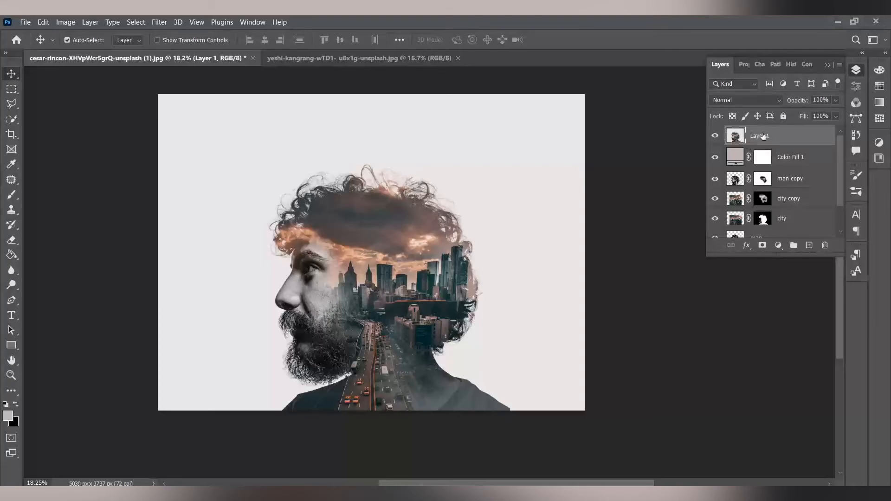
pyautogui.click(63, 23)
pyautogui.moveTo(70, 54)
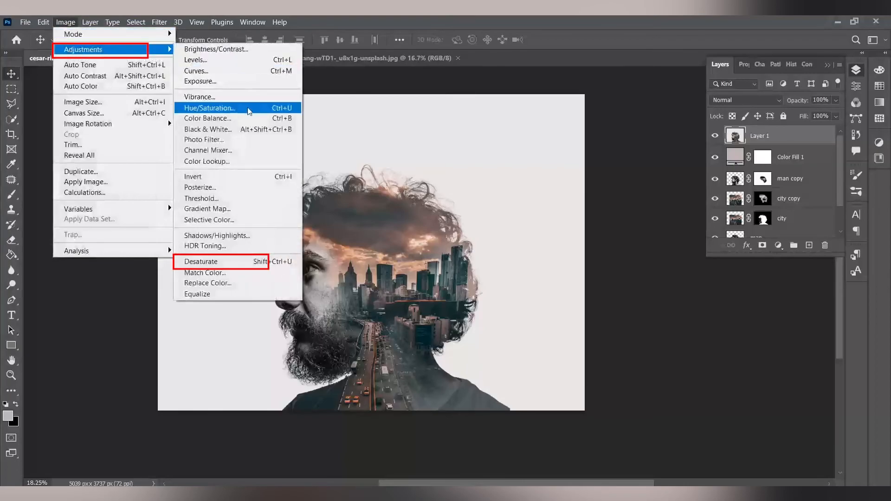
pyautogui.click(246, 260)
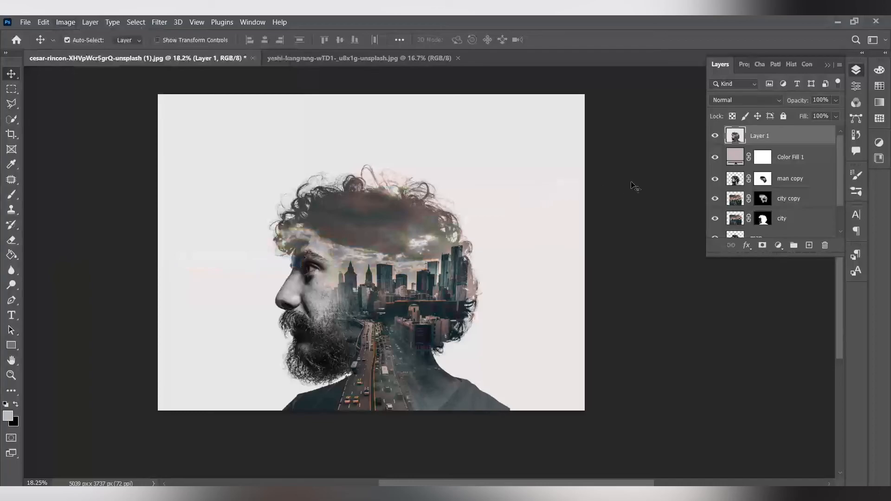
# Set the desaturated merged layer's blending mode to Soft Light and its opacity to 29%.
pyautogui.click(745, 100)
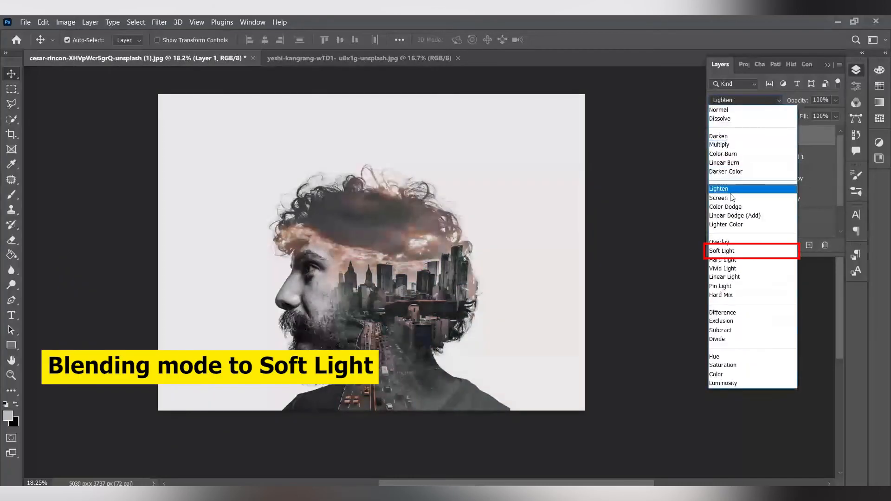
pyautogui.click(731, 251)
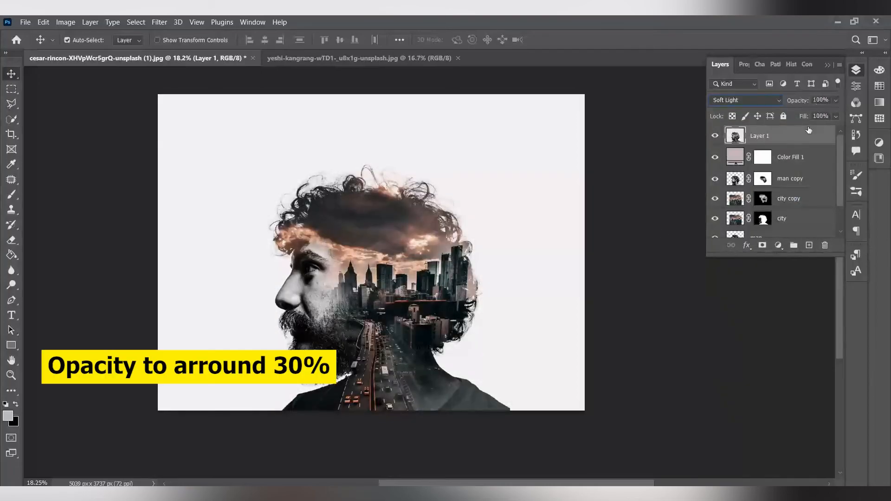
pyautogui.click(834, 100)
pyautogui.moveTo(785, 119); pyautogui.dragTo(790, 120)
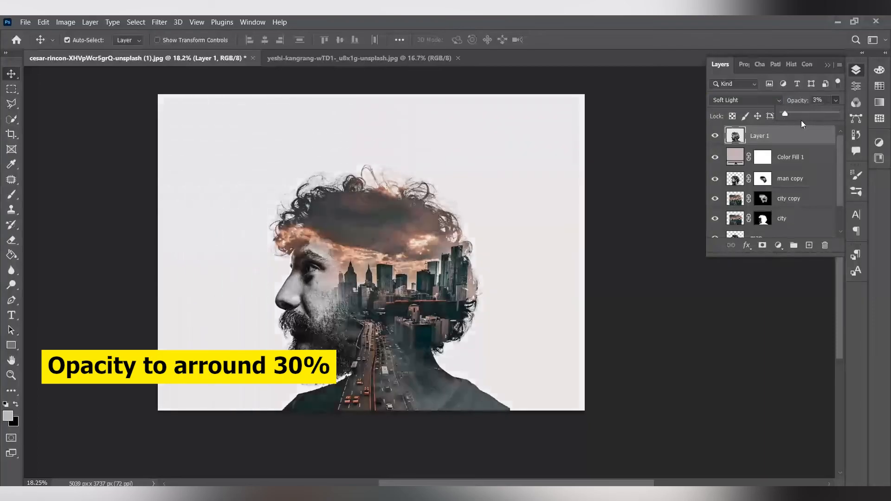
pyautogui.click(802, 114)
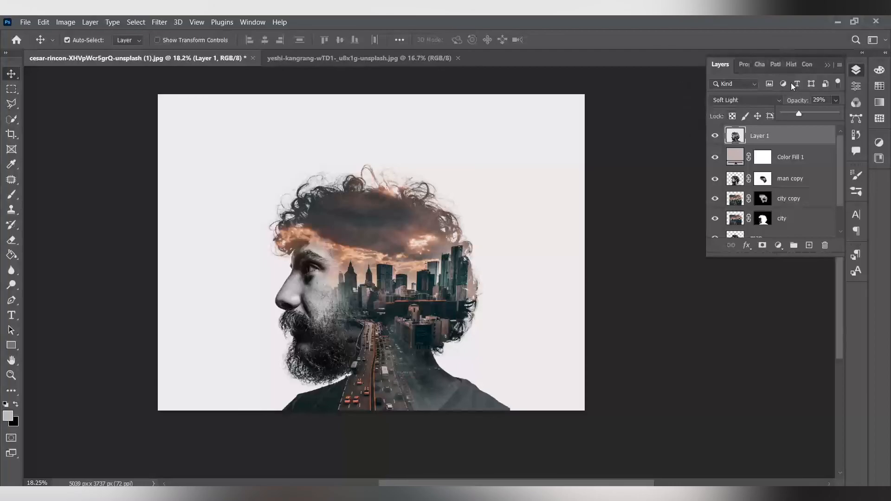
# Hide the layer list and examine the finished double exposure portrait up close.
pyautogui.click(828, 65)
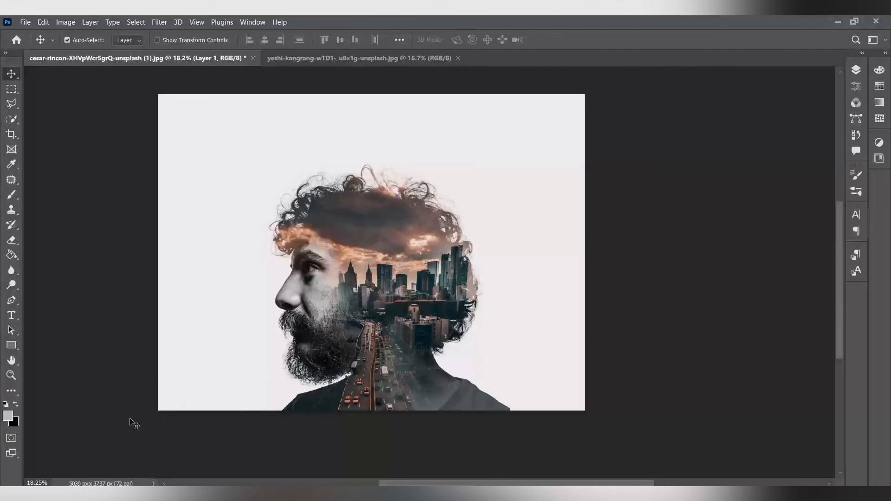
pyautogui.scroll(2, 209, 372)
pyautogui.scroll(-1, 254, 370)
pyautogui.scroll(1, 286, 355)
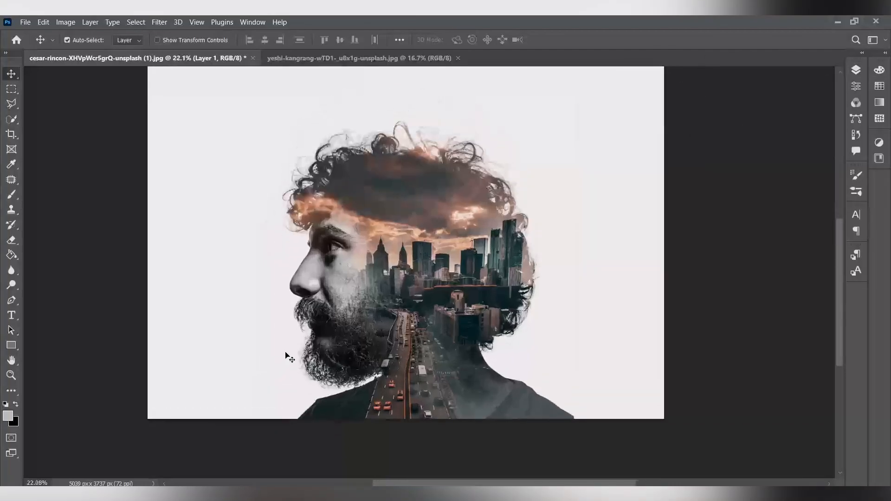
pyautogui.scroll(2, 292, 353)
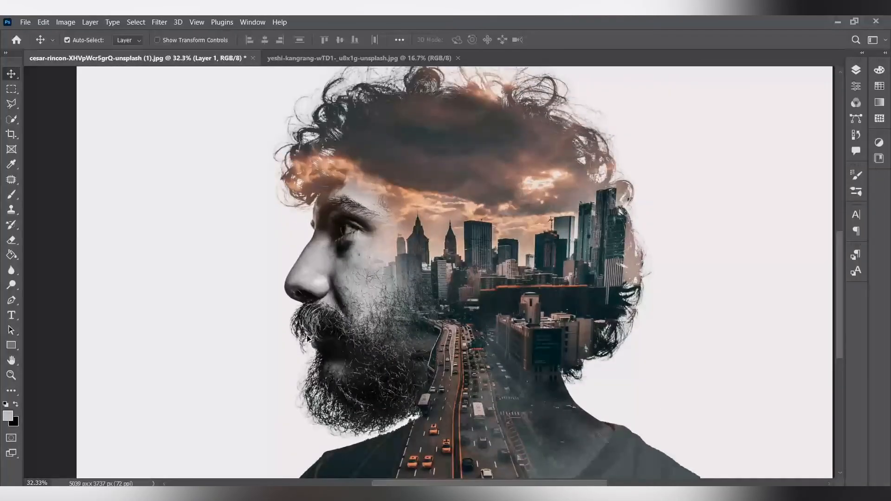